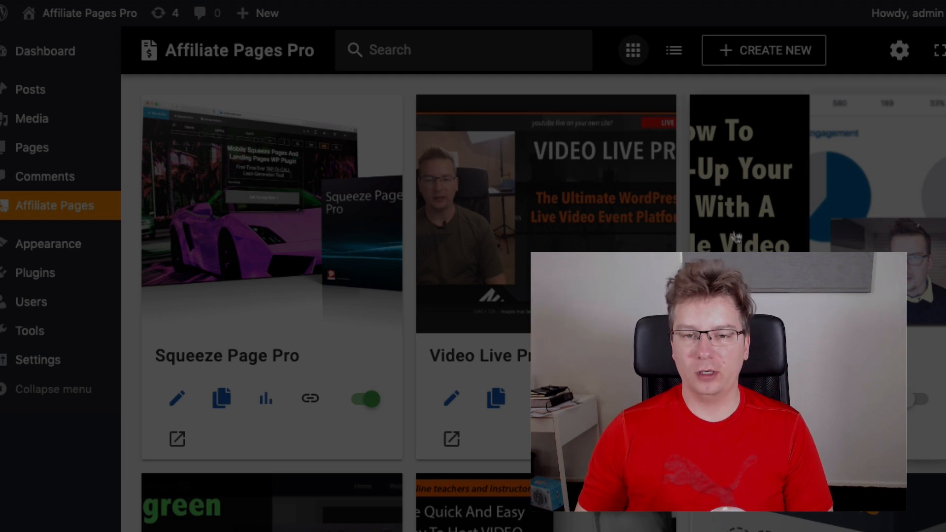
Create a new affiliate page with the product name "Spacing Page Components", leaving the affiliate link empty.
left_click(809, 55)
left_click(450, 331)
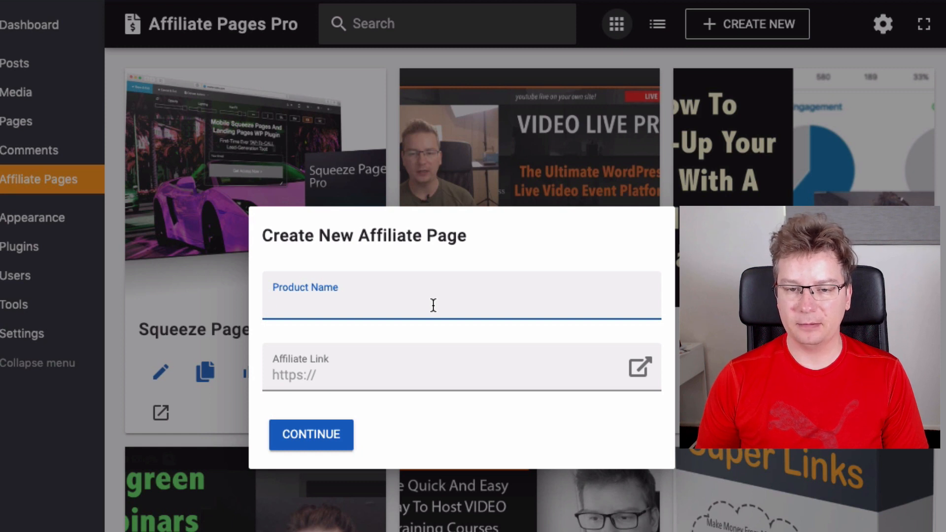
type("Layout")
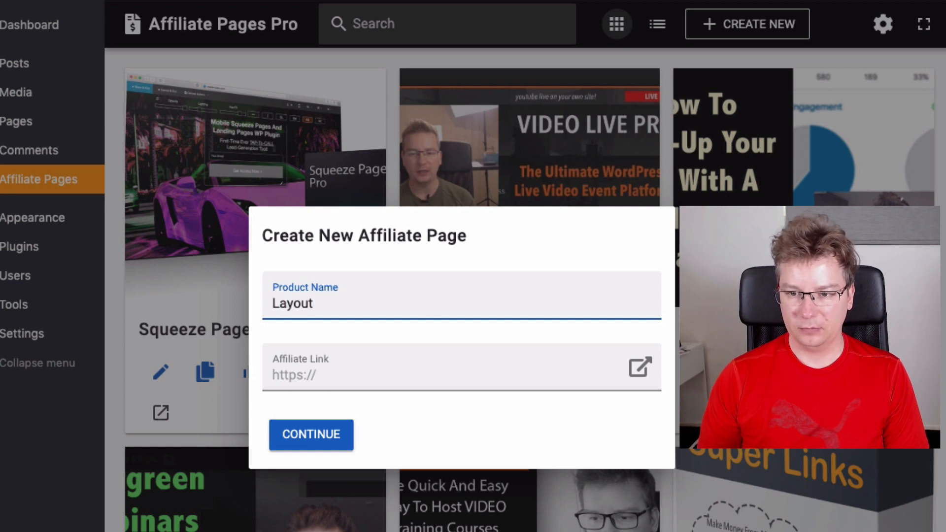
key("BackSpace")
key("BackSpace")
key("BackSpace")
key("BackSpace")
key("BackSpace")
key("BackSpace")
type("Spacing")
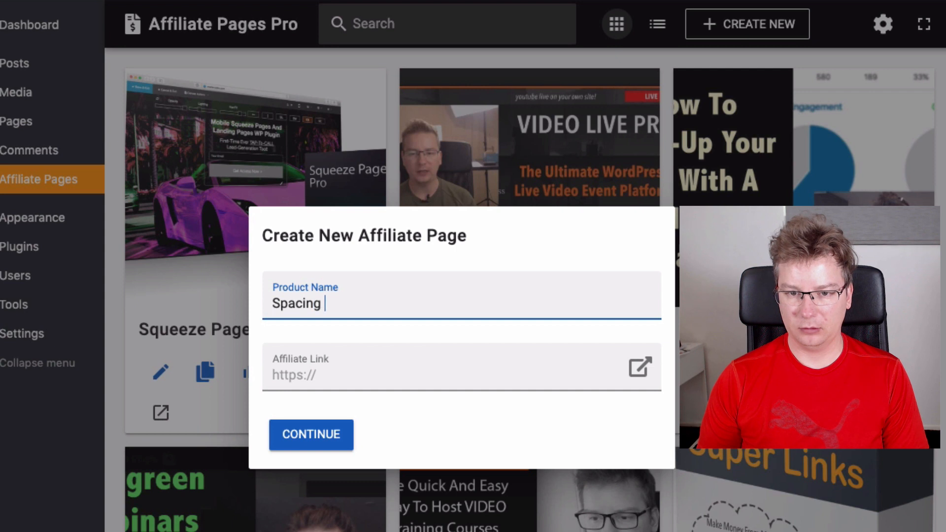
type(" Page Compone")
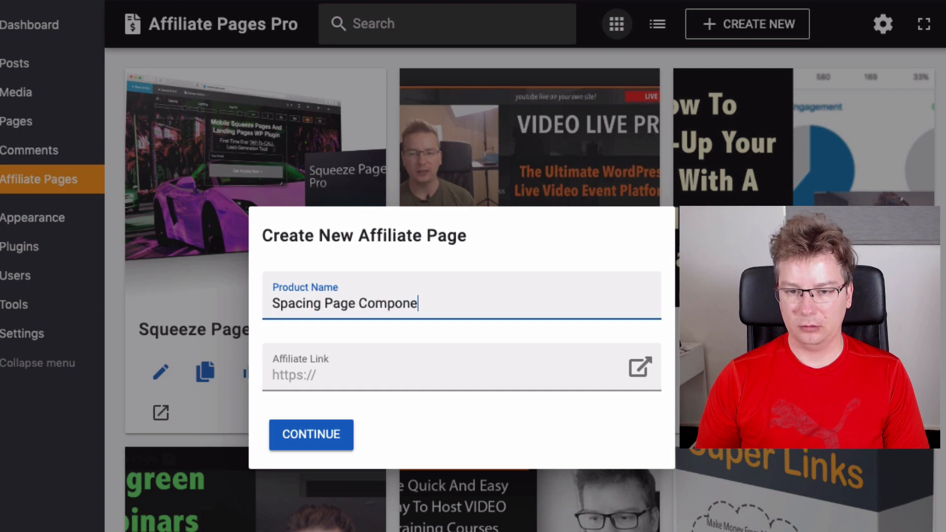
type("nts")
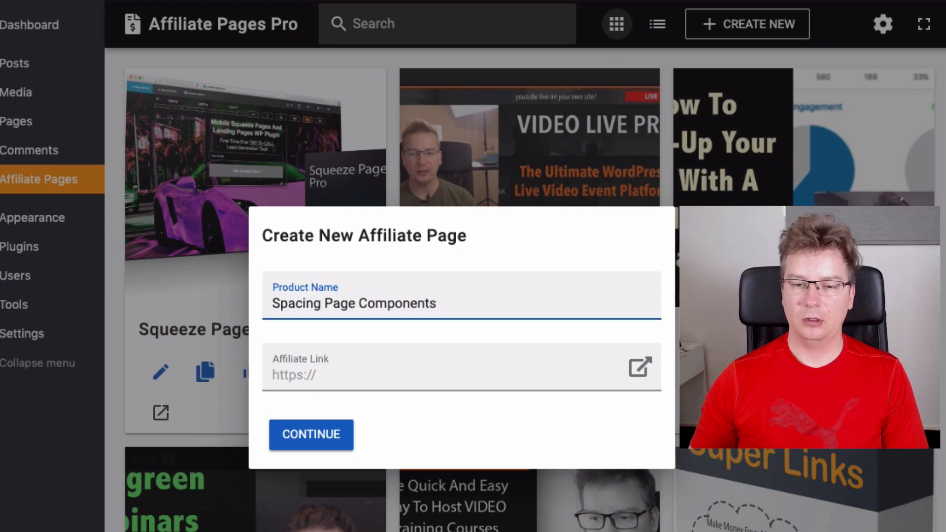
left_click(330, 436)
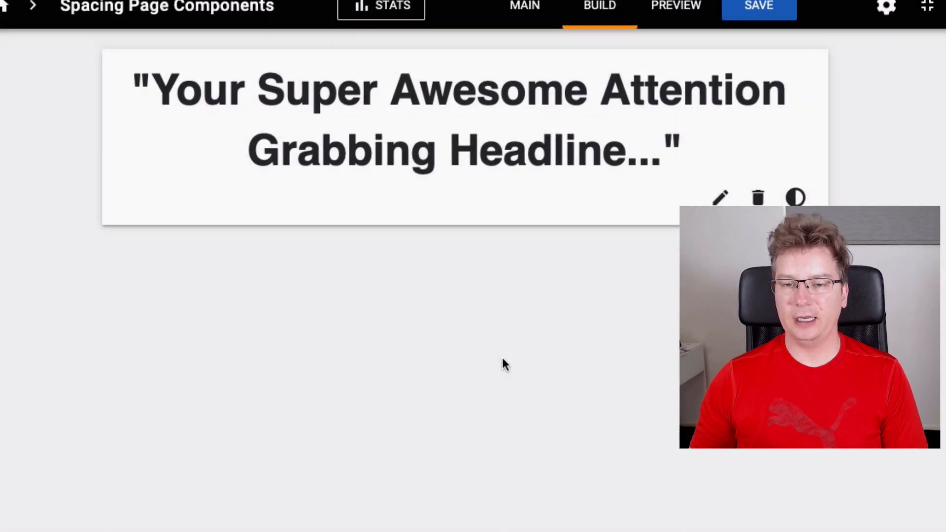
Add a two-column block below the headline with a button in each column.
left_click(472, 303)
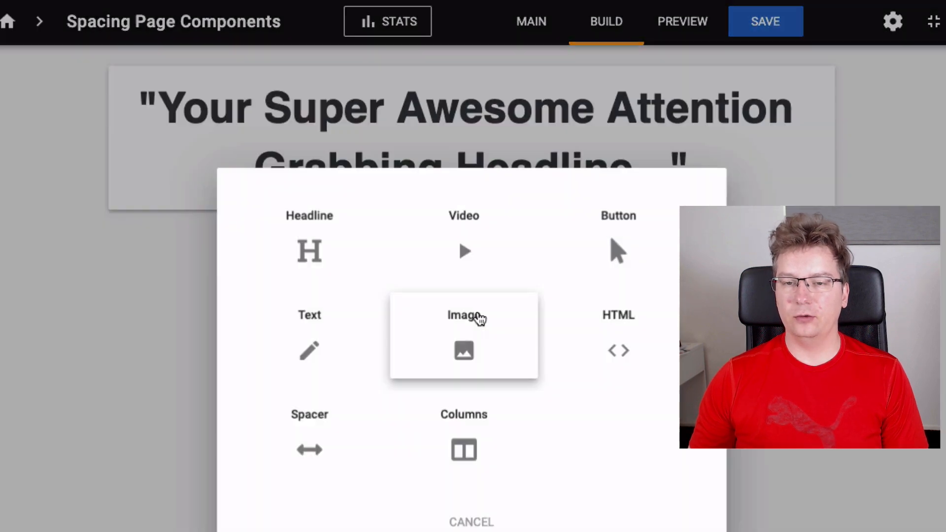
left_click(465, 437)
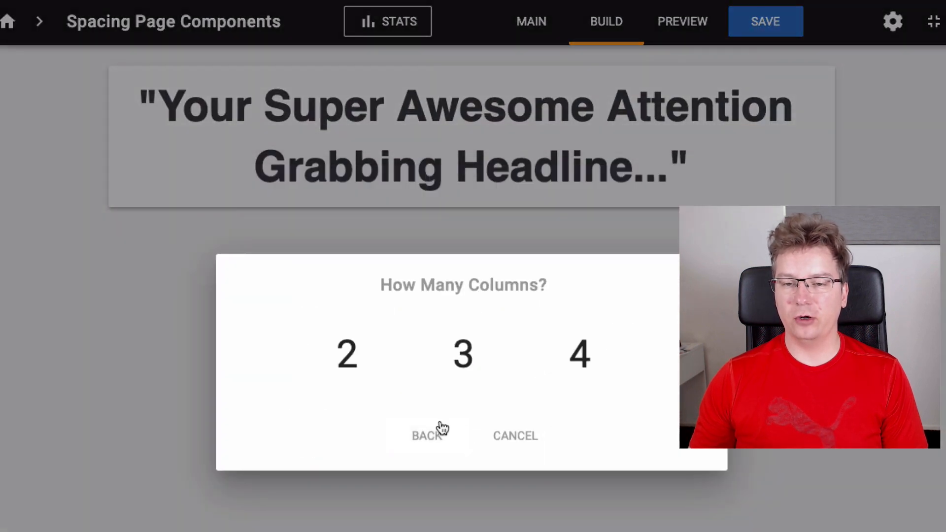
left_click(355, 372)
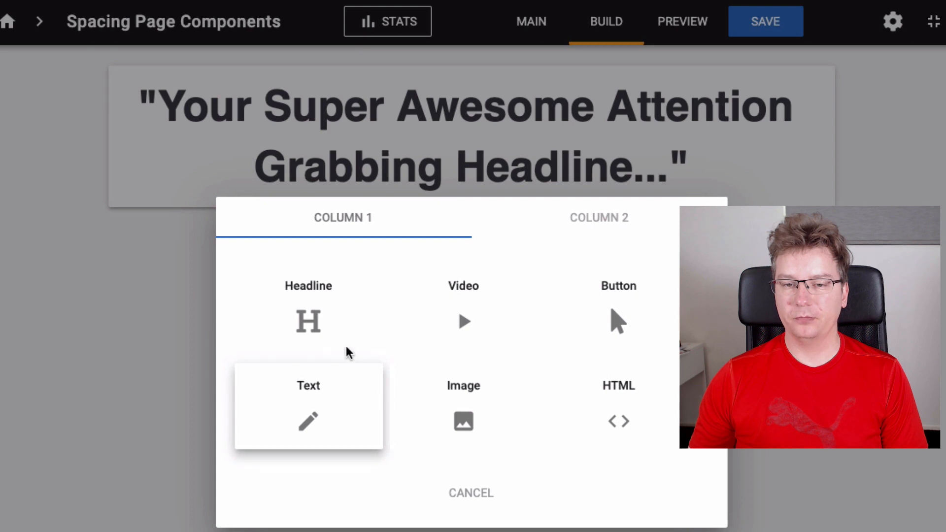
left_click(619, 323)
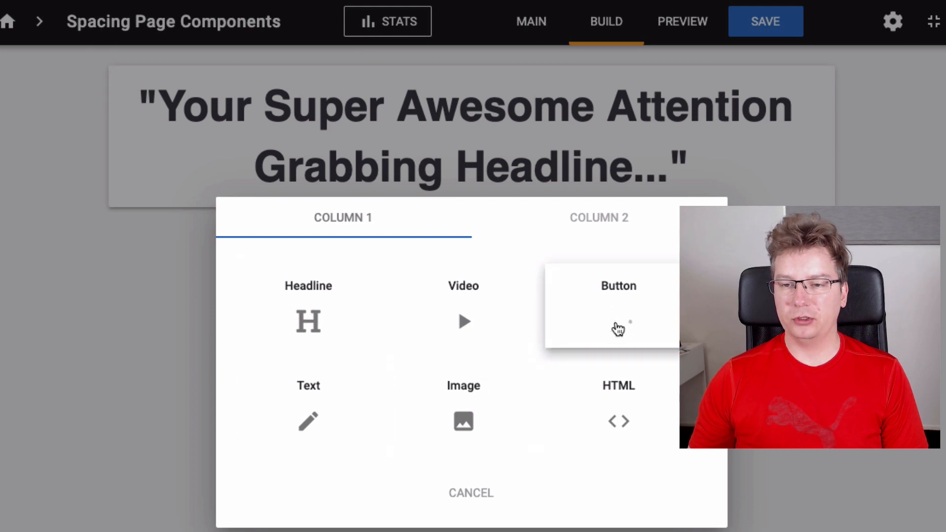
left_click(614, 320)
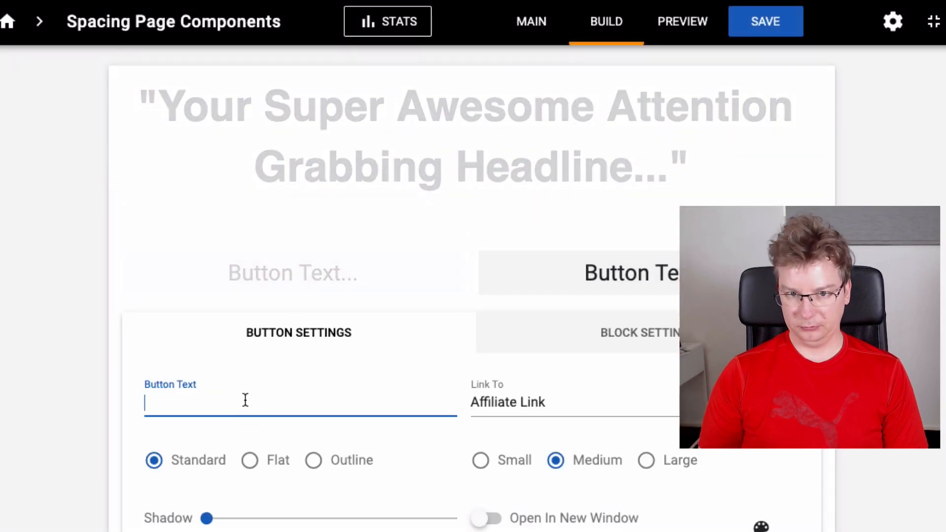
Set the second column's button text to "Option 2" and the first column's to "Option 1".
type("Option 12")
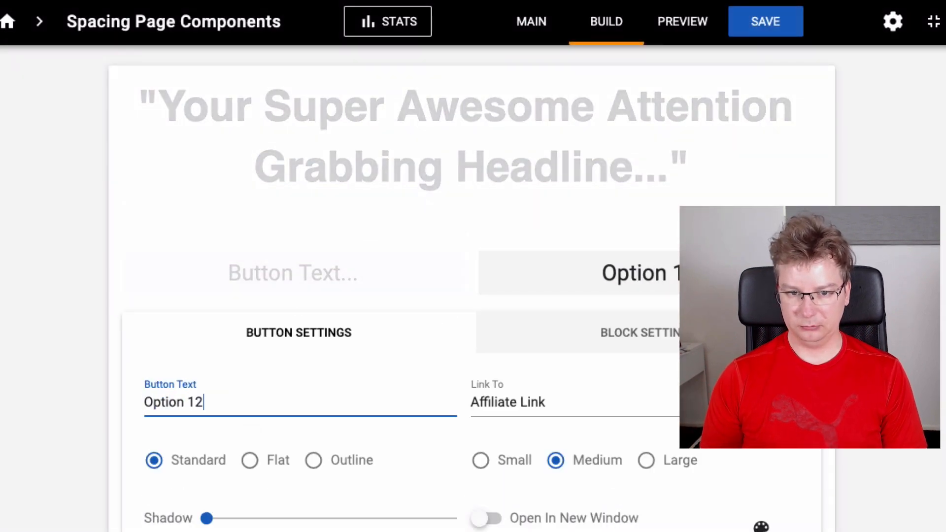
key("BackSpace")
key("BackSpace")
type("2")
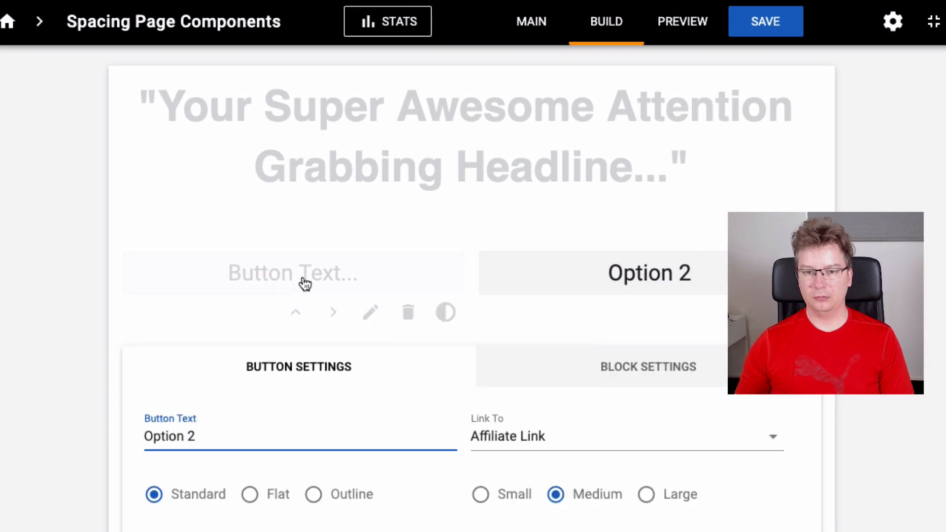
left_click(306, 279)
left_click(313, 432)
type("Option 1")
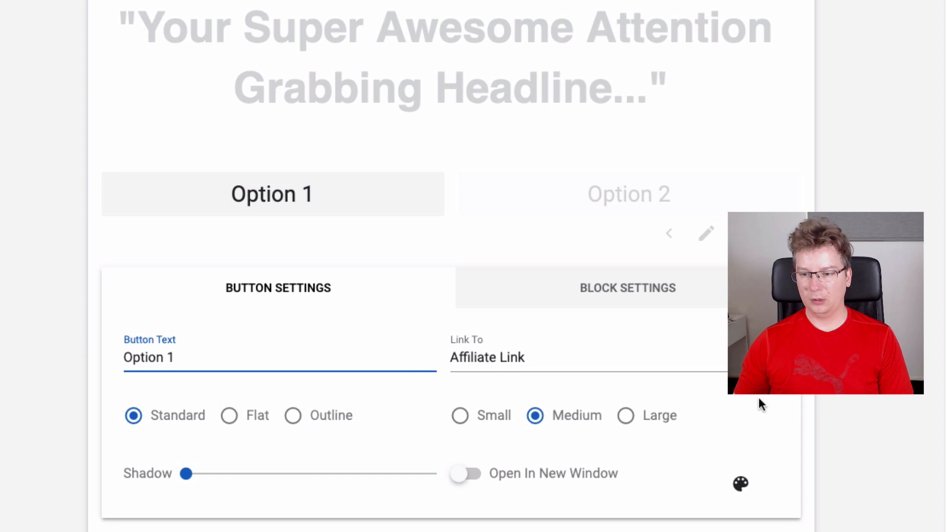
Color the Option 1 button dark green and the Option 2 button dark red, and close the button settings.
left_click(740, 483)
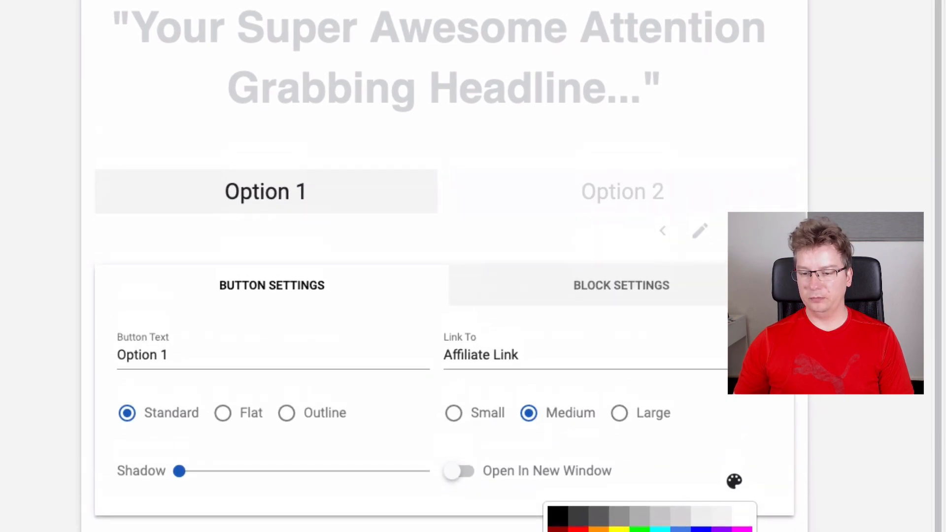
left_click(640, 531)
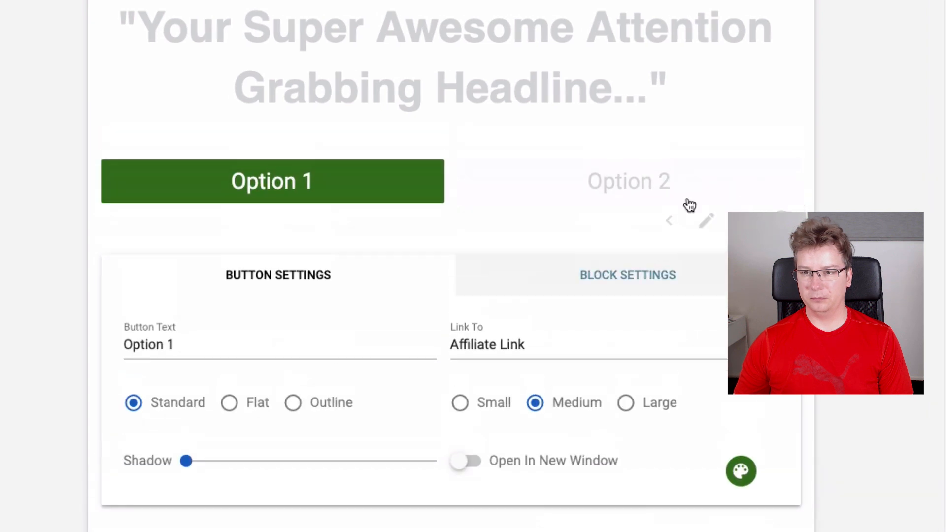
left_click(663, 196)
left_click(740, 450)
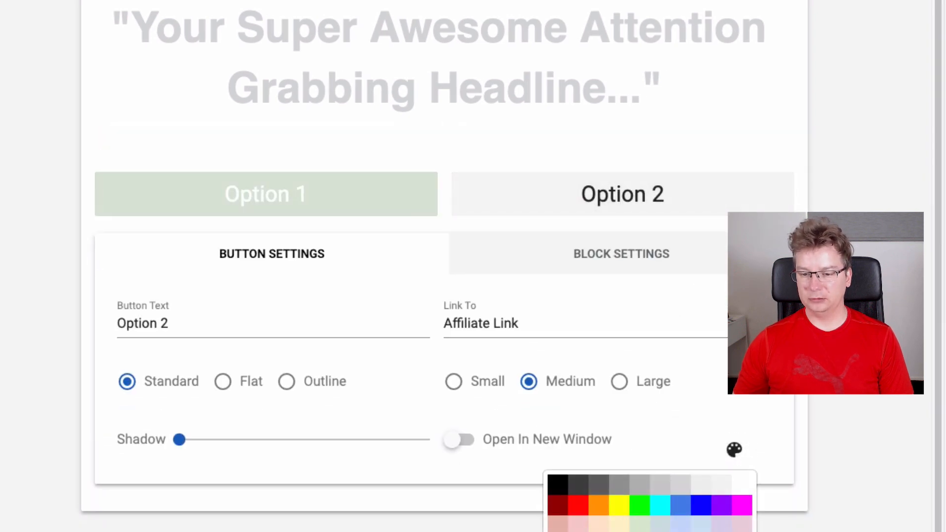
left_click(578, 531)
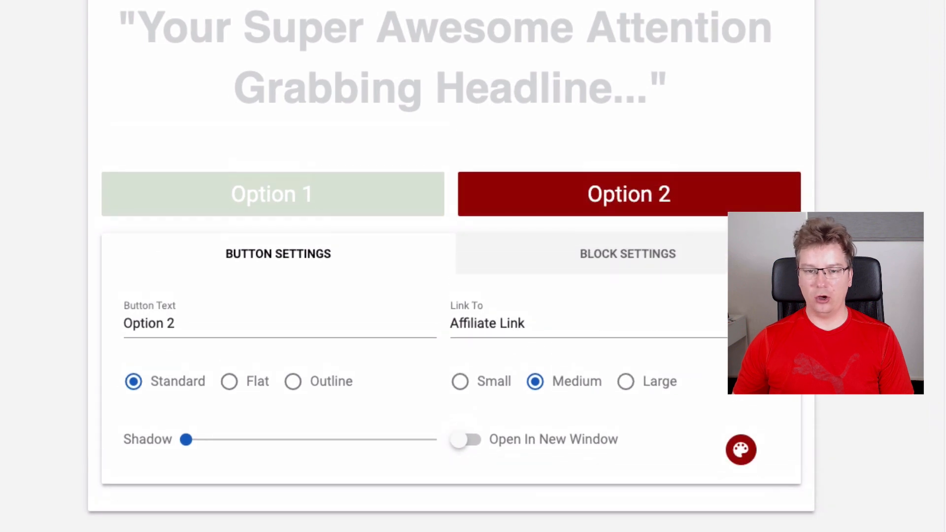
left_click(797, 191)
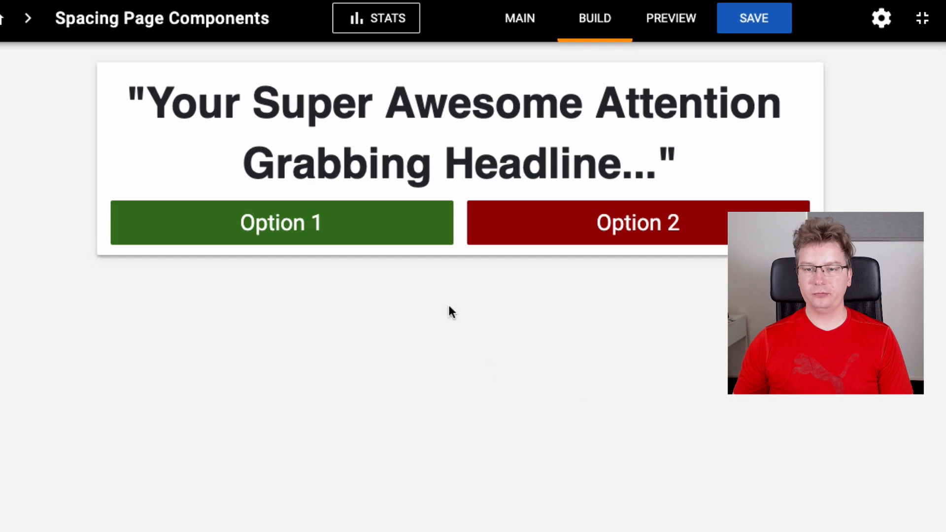
Add an image block below the buttons and insert the "Watch Me Build The Perfect Affiliate Bonus Page" picture from the media library.
mouse_move(461, 280)
left_click(460, 350)
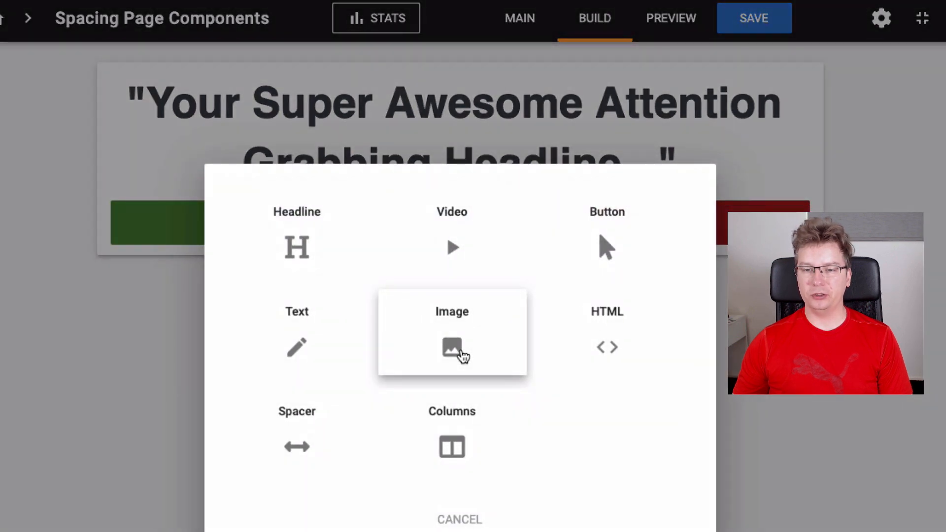
left_click(460, 354)
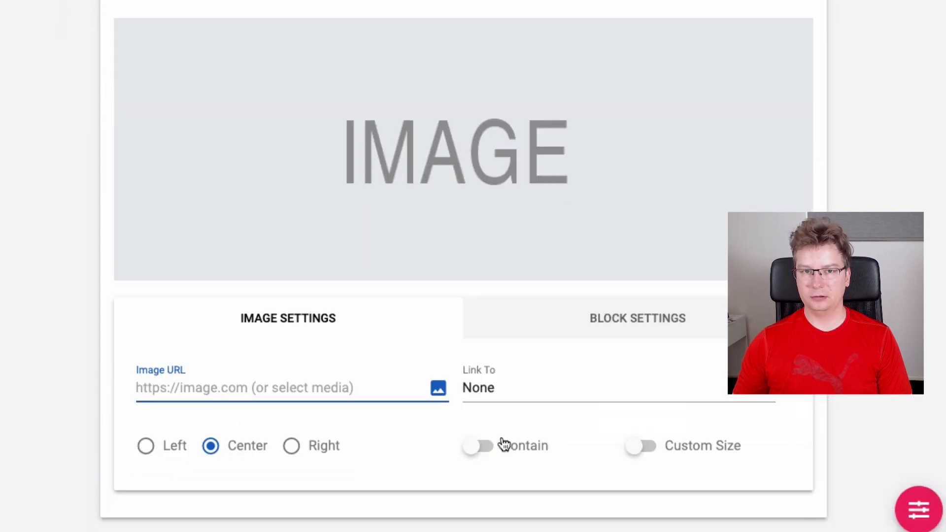
scroll(651, 428, "down", 2)
left_click(439, 389)
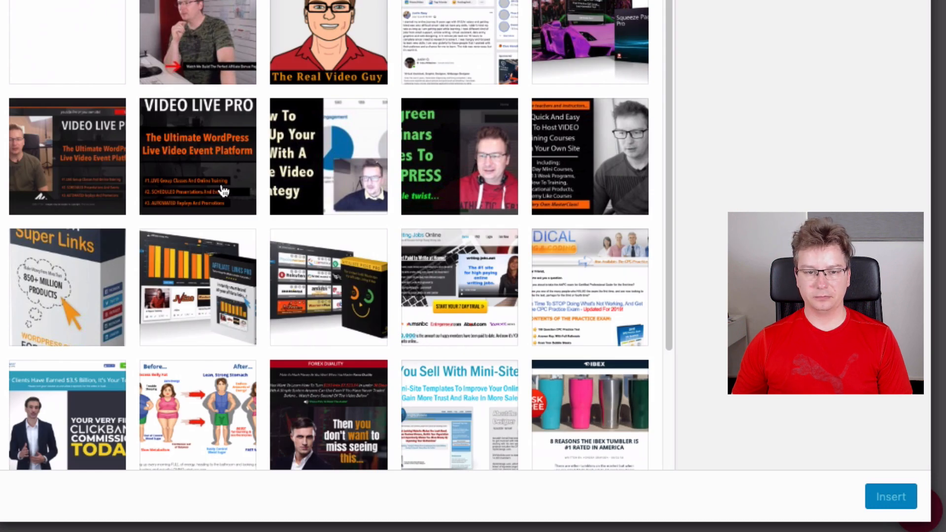
left_click(196, 30)
left_click(876, 497)
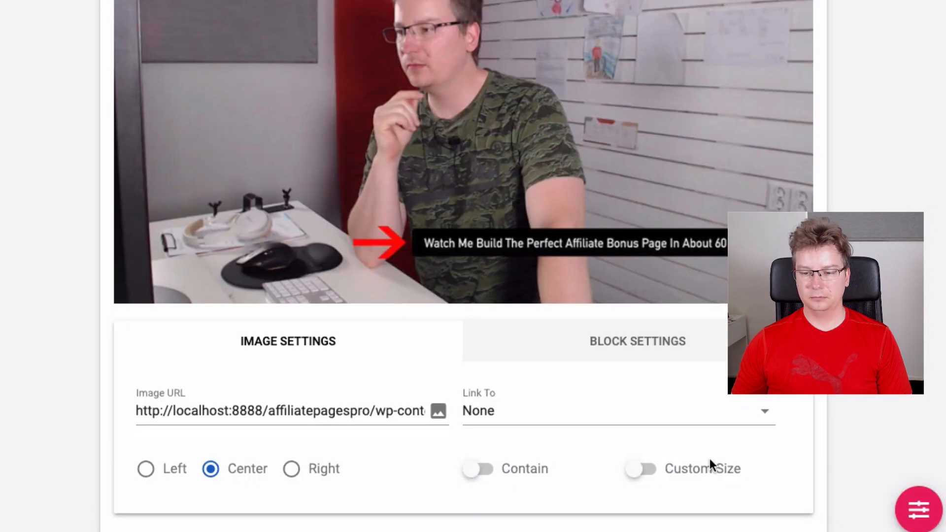
Enable a custom size for the image and set its height to 200, after trying 20 and 100.
left_click(642, 470)
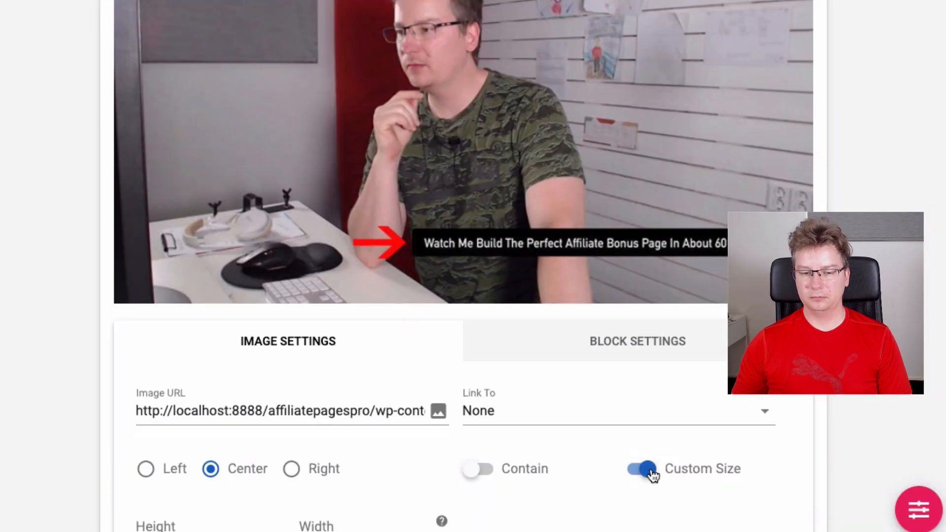
scroll(542, 471, "down", 2)
left_click(271, 439)
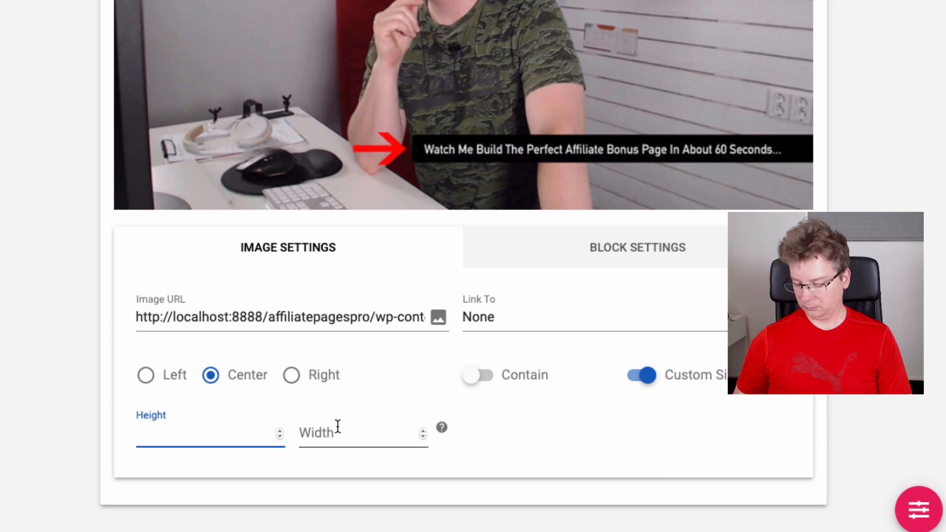
type("20")
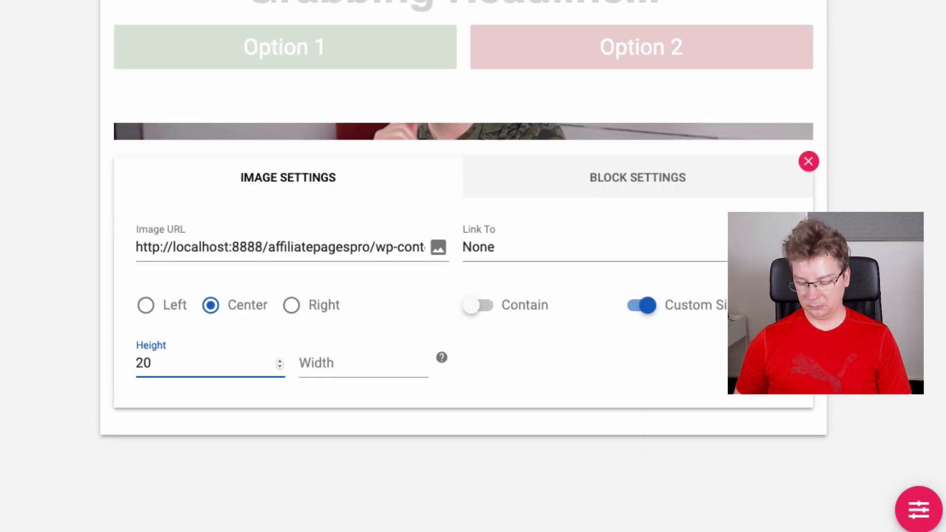
key("ctrl+a")
type("100")
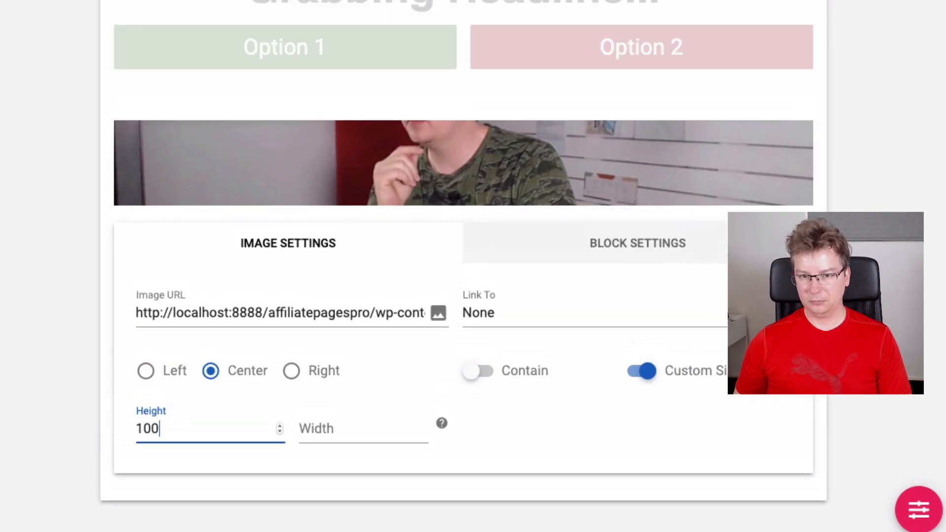
key("ctrl+a")
type("200")
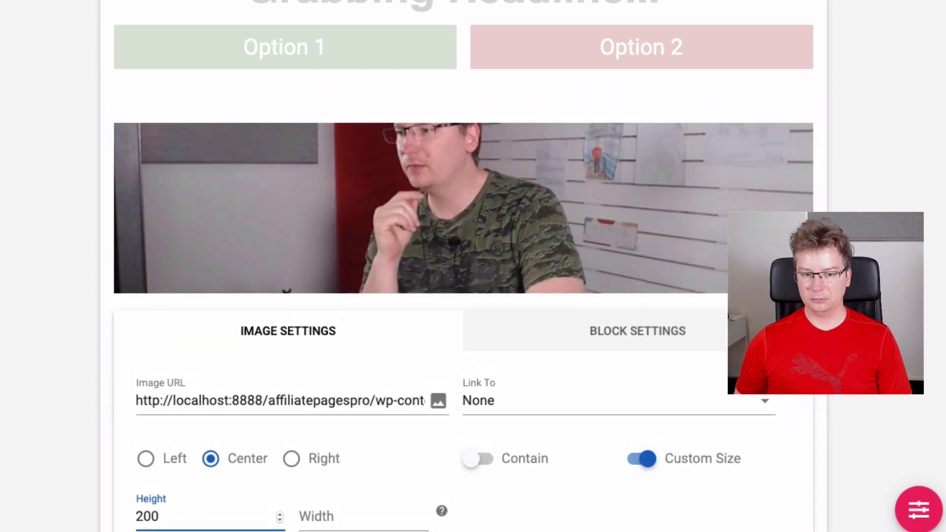
Try the Contain option on the image and switch it back off.
scroll(468, 429, "down", 1)
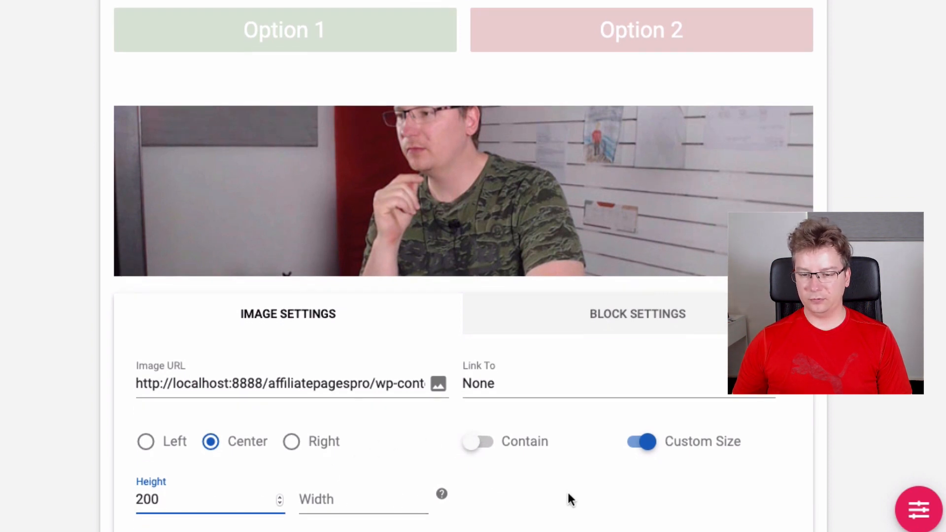
scroll(527, 496, "down", 1)
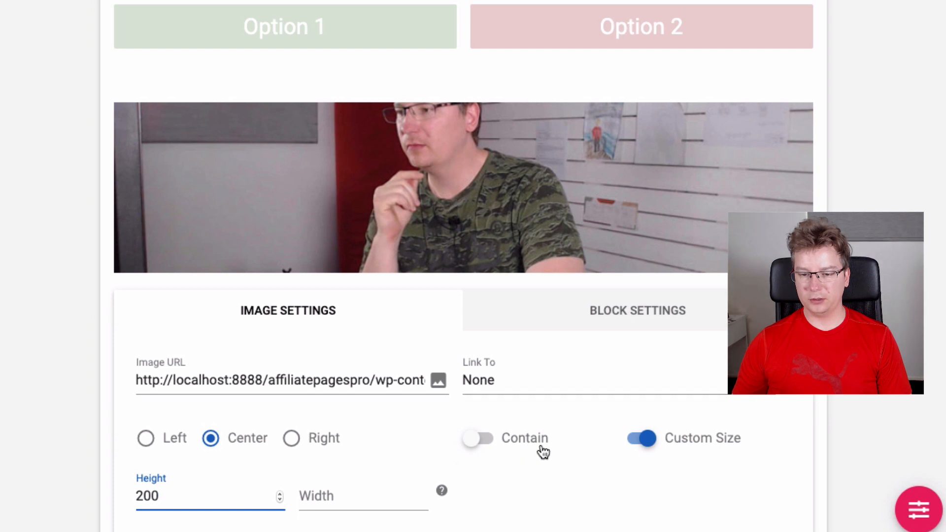
left_click(538, 445)
left_click(531, 445)
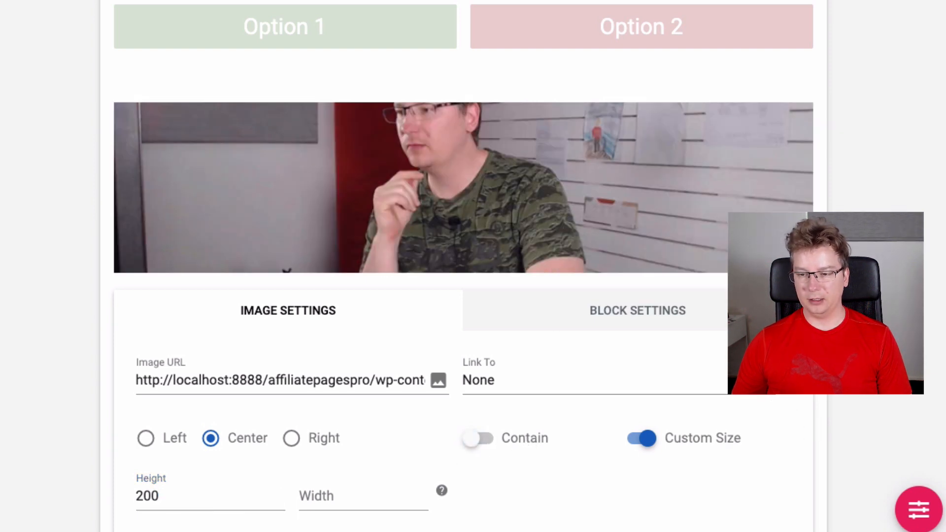
Close the image settings and save the page.
key("Escape")
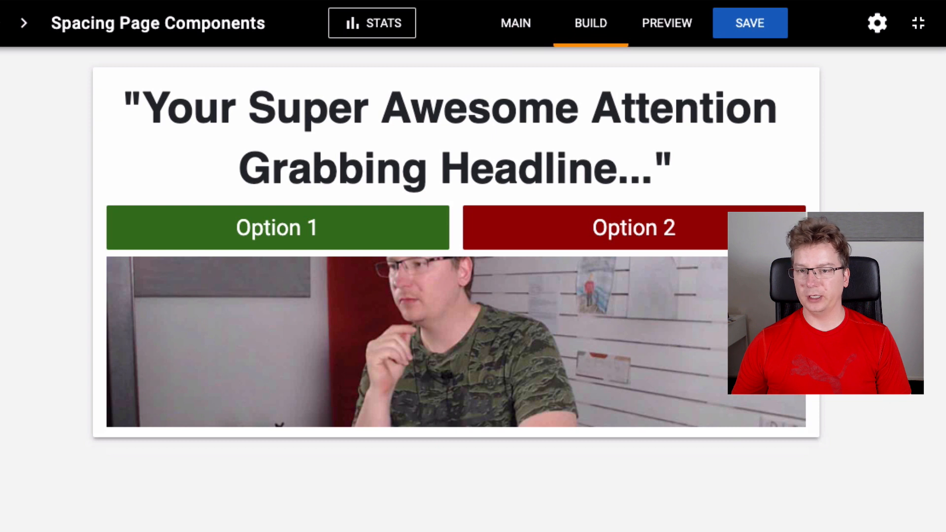
left_click(753, 22)
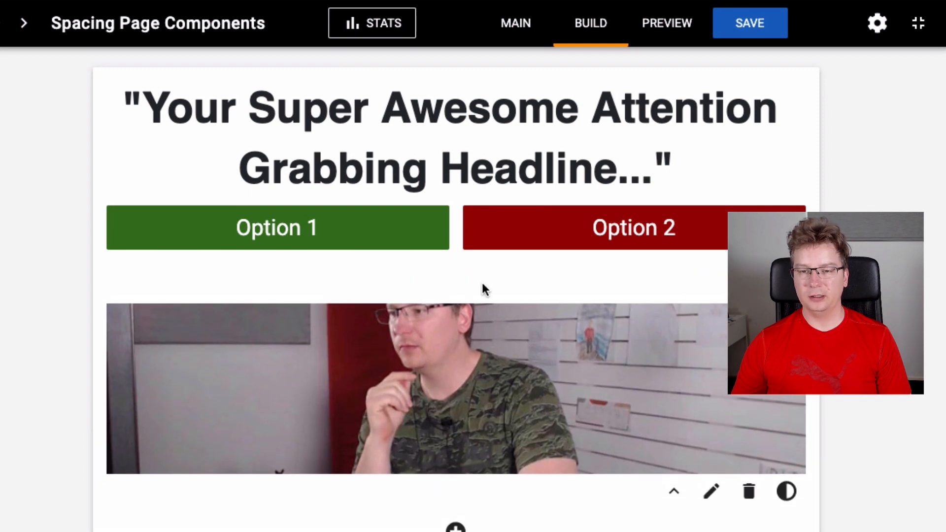
Look over the page-wide spacing and padding settings and close them again.
scroll(920, 503, "down", 4)
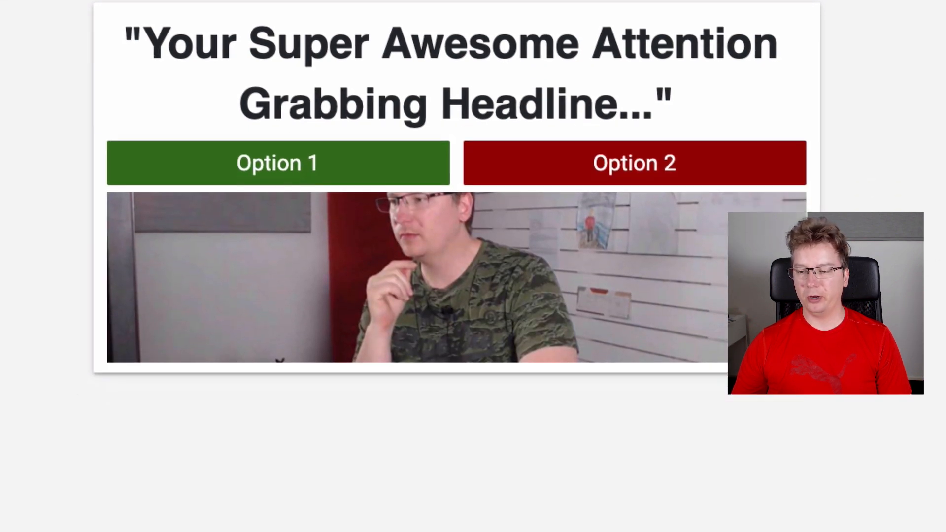
left_click(915, 498)
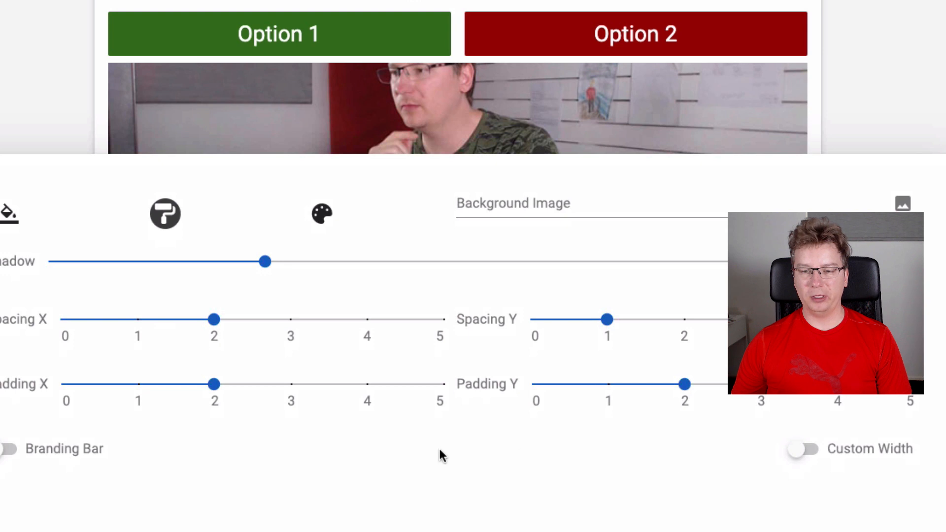
left_click(871, 138)
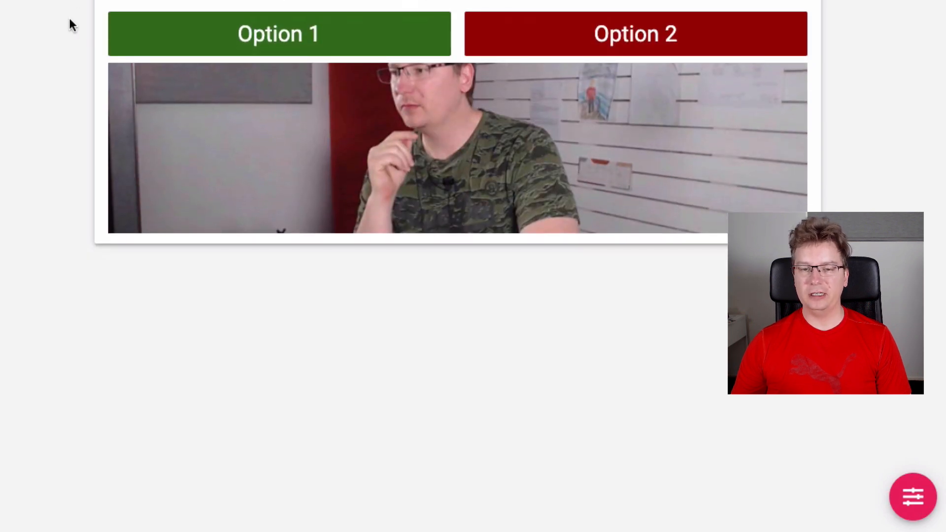
Review the margin and padding options in the Option 1 button's block settings and close them.
scroll(117, 46, "up", 4)
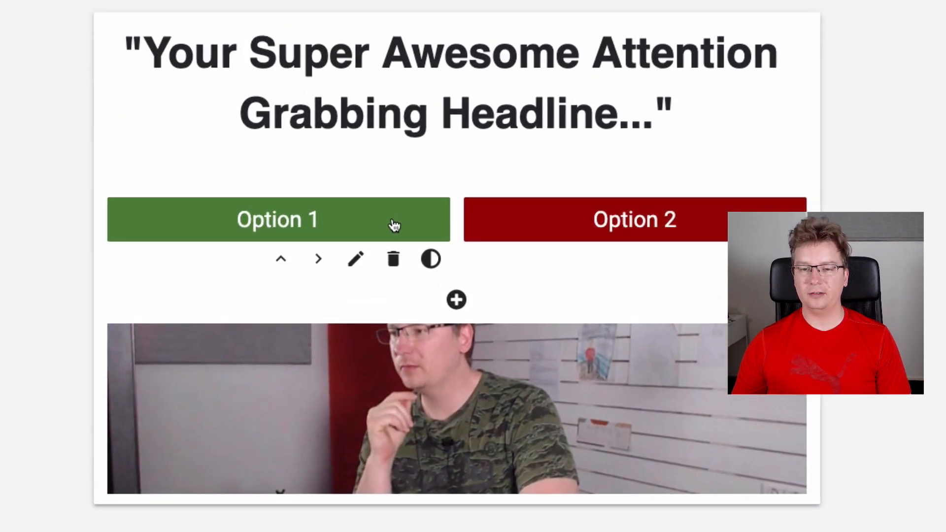
left_click(392, 233)
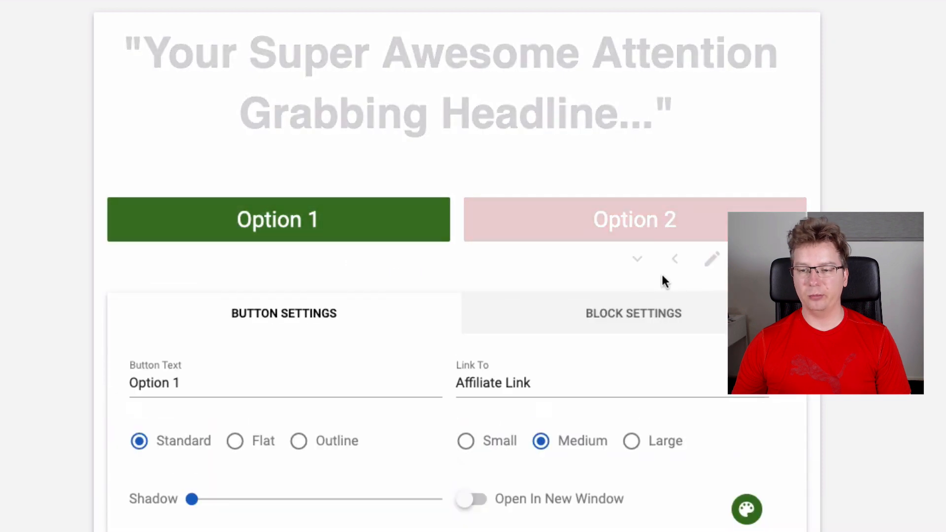
left_click(617, 317)
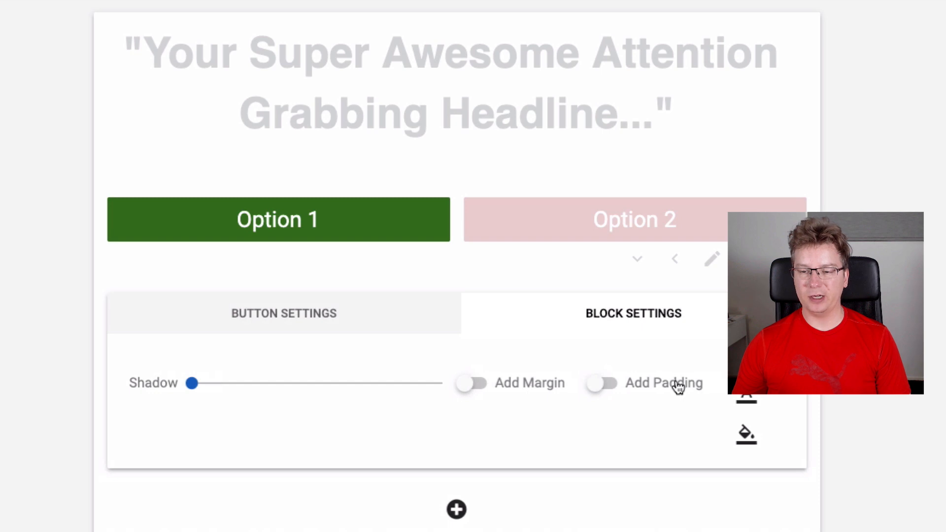
left_click(858, 355)
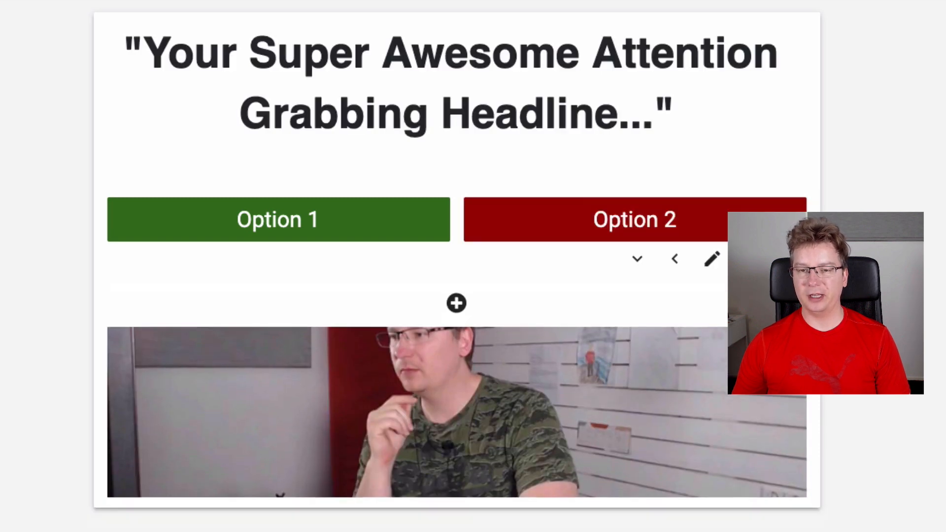
Review the components that can be added below the Option 1 button, and dismiss the choices without adding any.
mouse_move(399, 211)
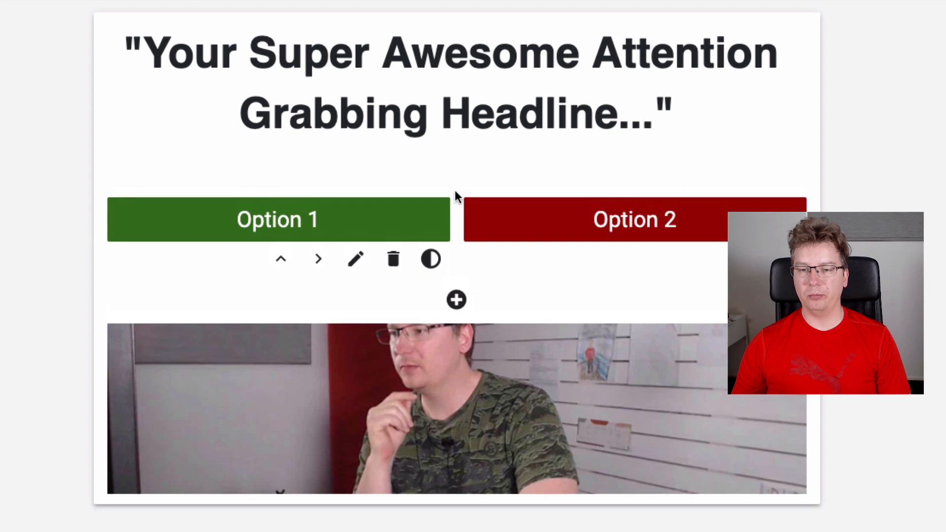
left_click(457, 299)
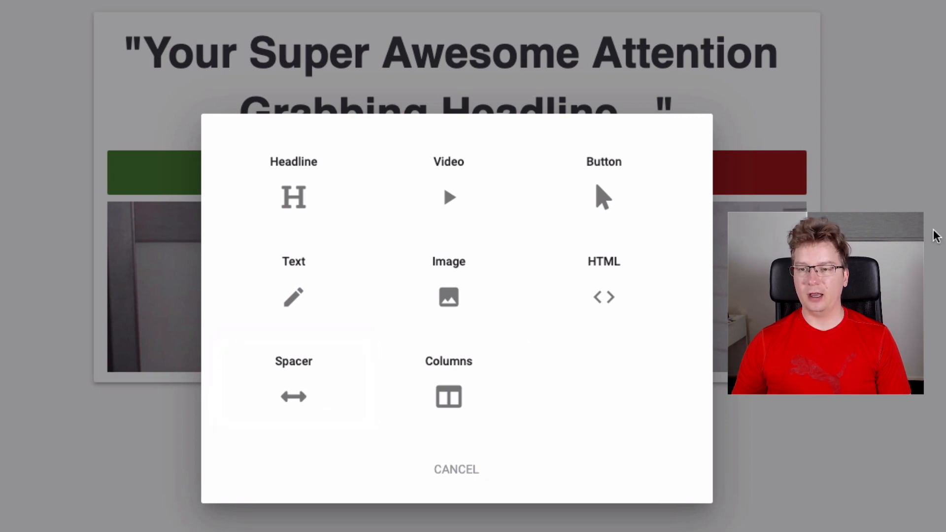
left_click(740, 56)
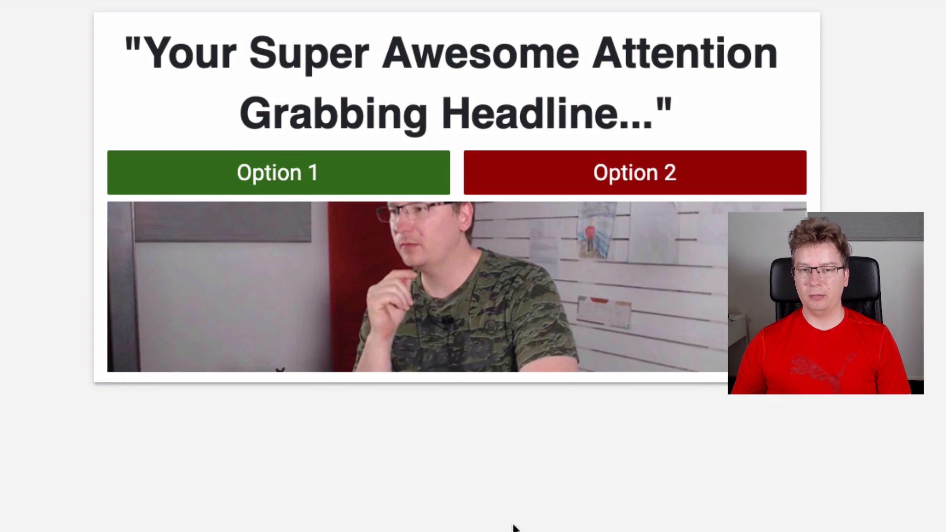
Set the page background colour to black in the page-wide settings.
scroll(910, 498, "down", 3)
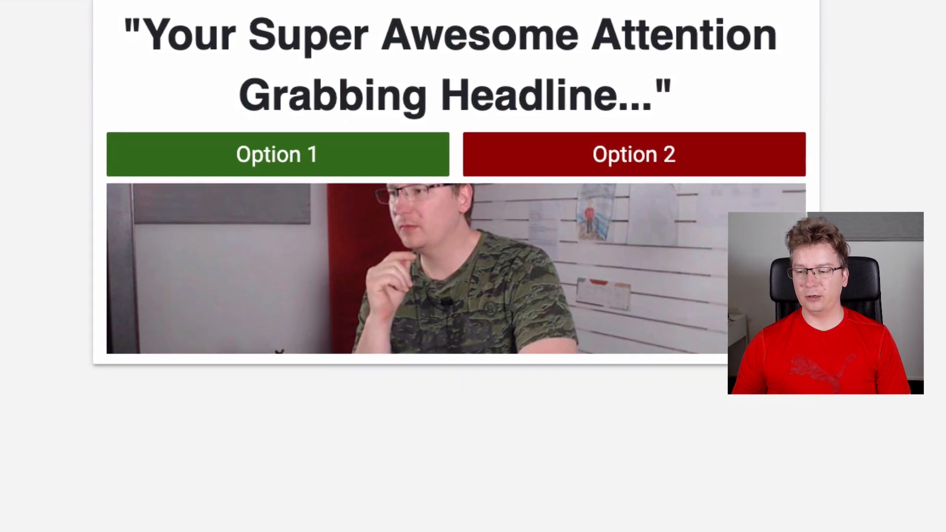
left_click(909, 497)
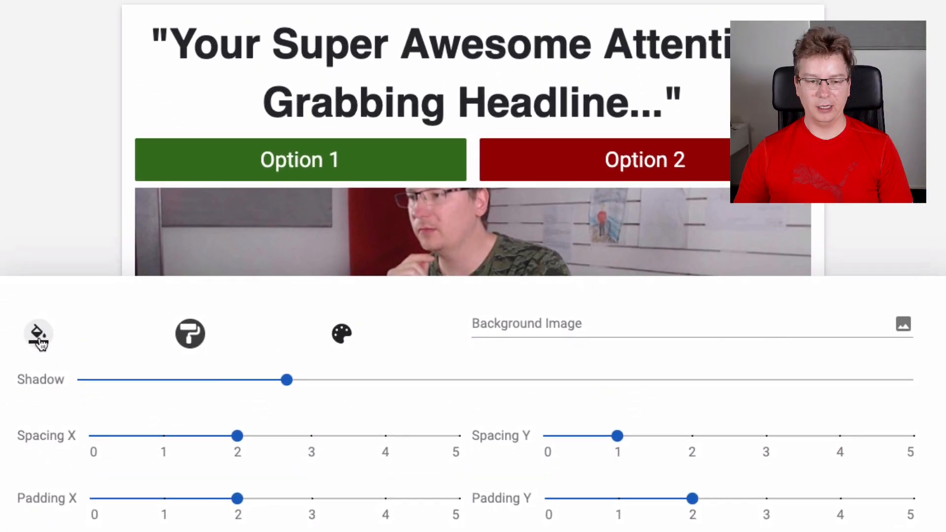
left_click(4, 217)
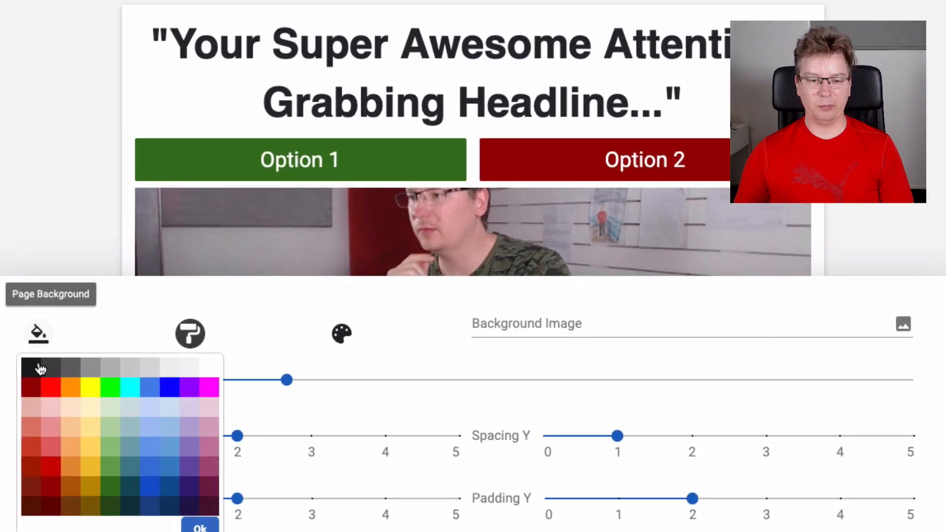
left_click(33, 367)
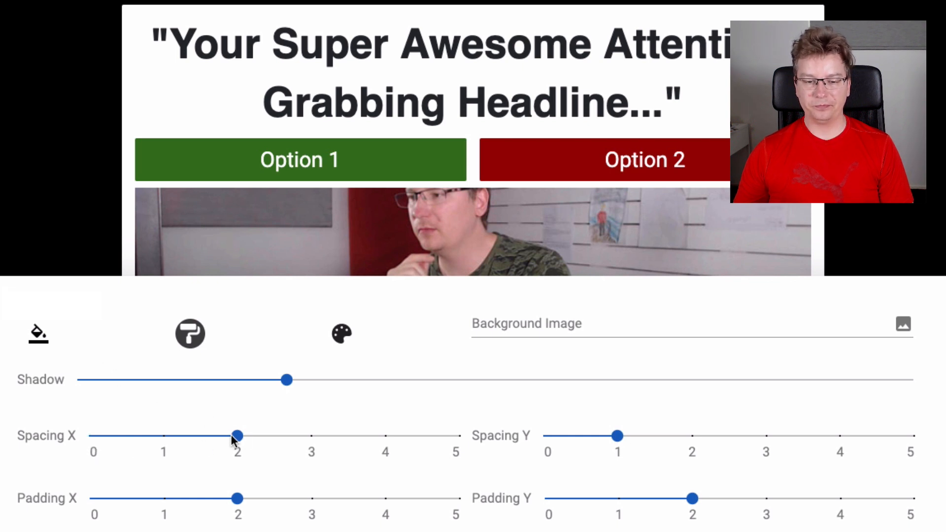
Set Spacing X, Spacing Y, Padding X and Padding Y to 0 and close the page settings.
left_click_drag(233, 438, 78, 438)
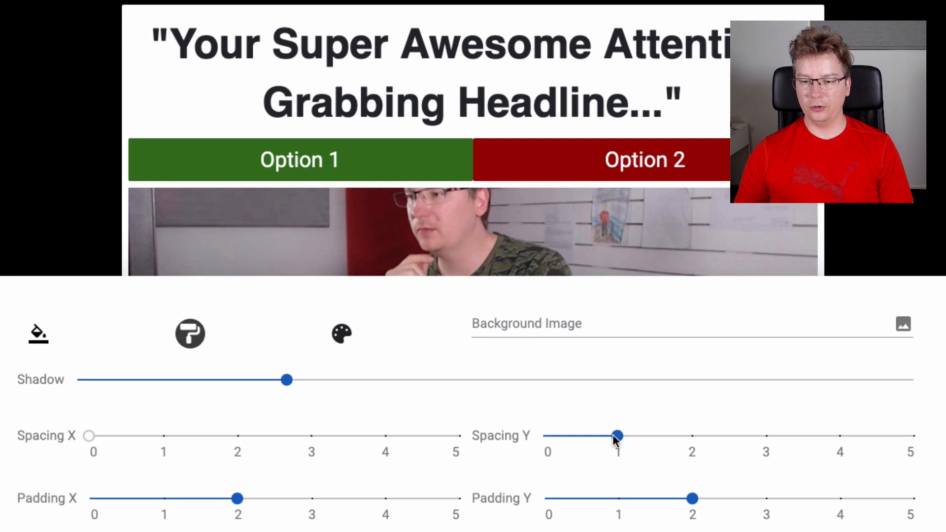
left_click_drag(617, 436, 545, 437)
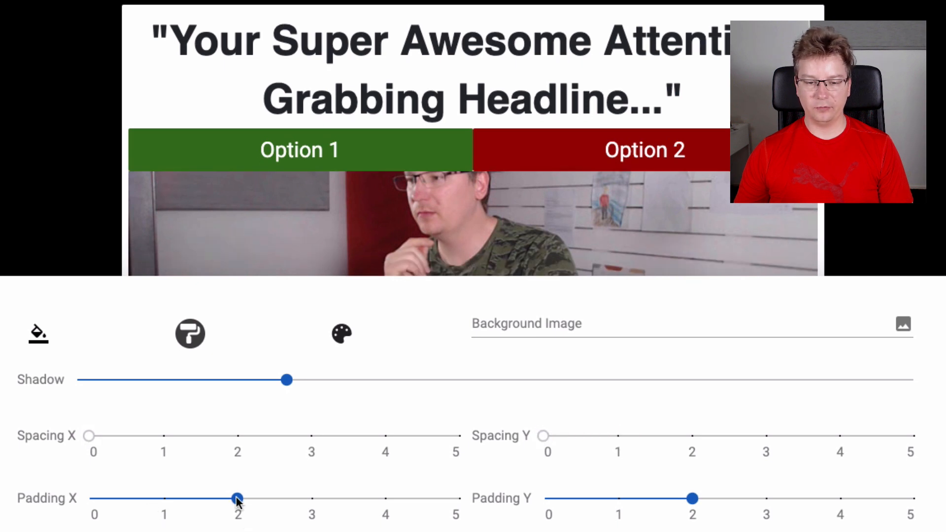
left_click_drag(237, 499, 89, 499)
left_click_drag(689, 500, 545, 500)
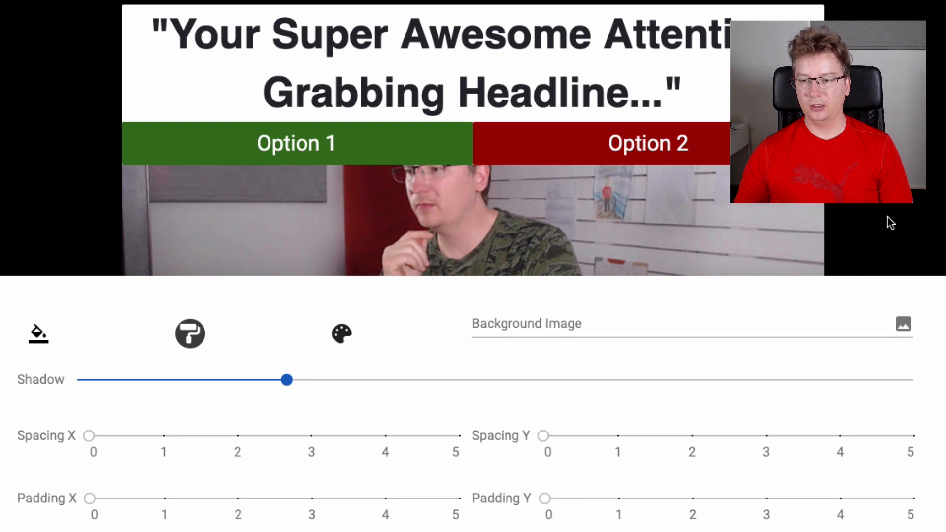
left_click(892, 237)
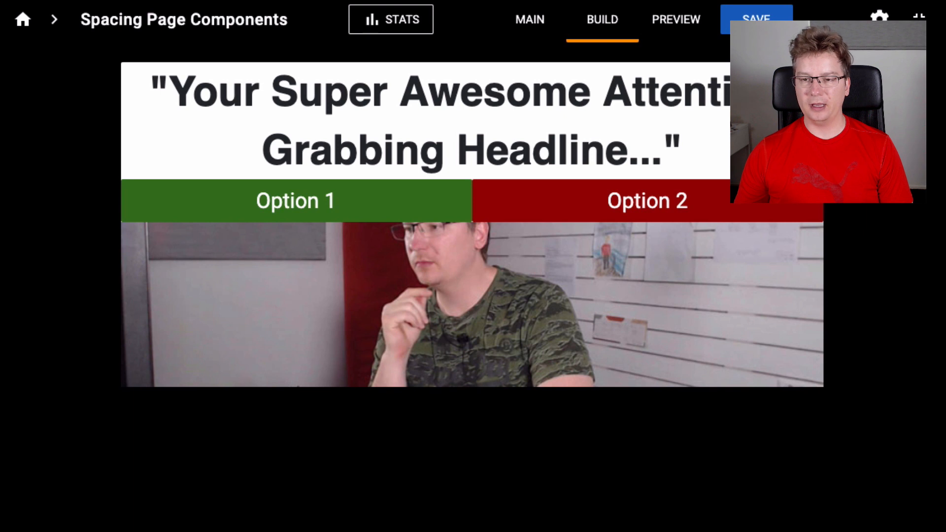
Reopen the page settings, try a larger Spacing X, and return it to 0.
left_click(880, 21)
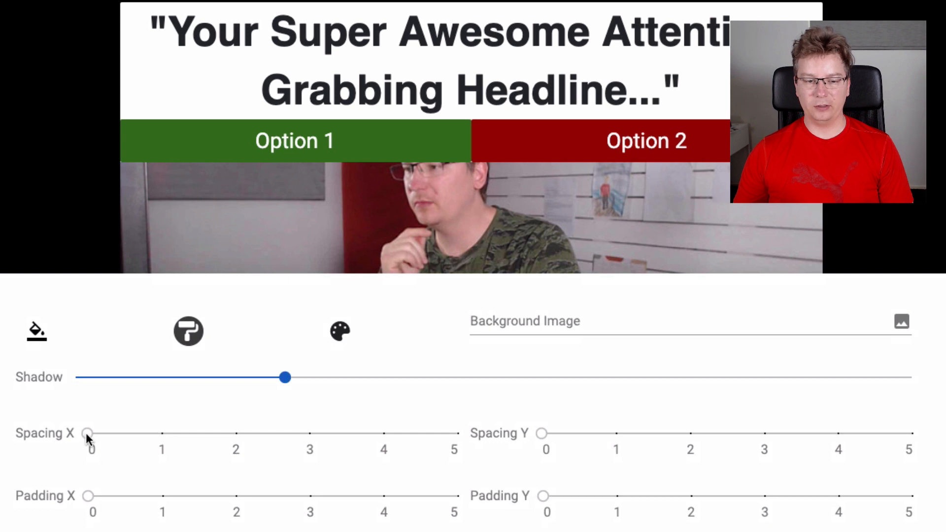
left_click_drag(87, 433, 175, 434)
left_click_drag(235, 432, 113, 446)
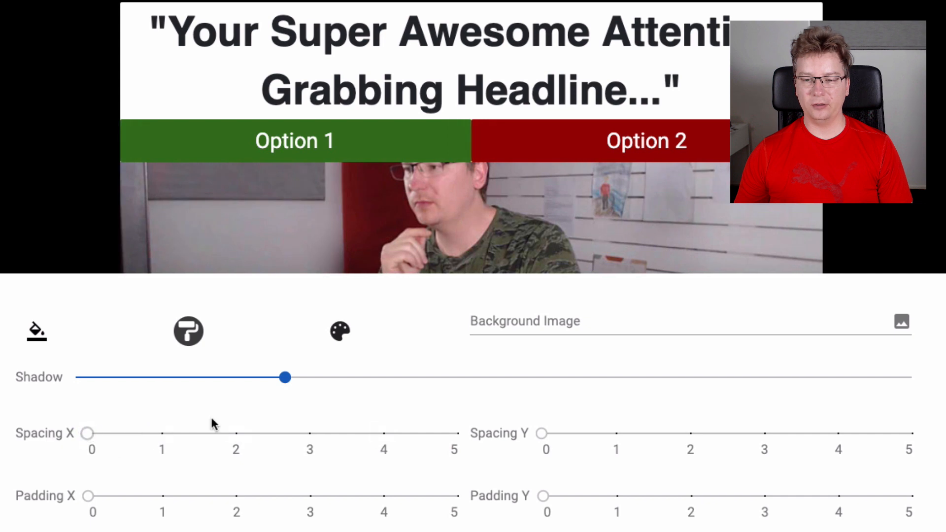
Try Spacing Y at 2 and 3, and bring it back to 2.
left_click_drag(559, 437, 675, 442)
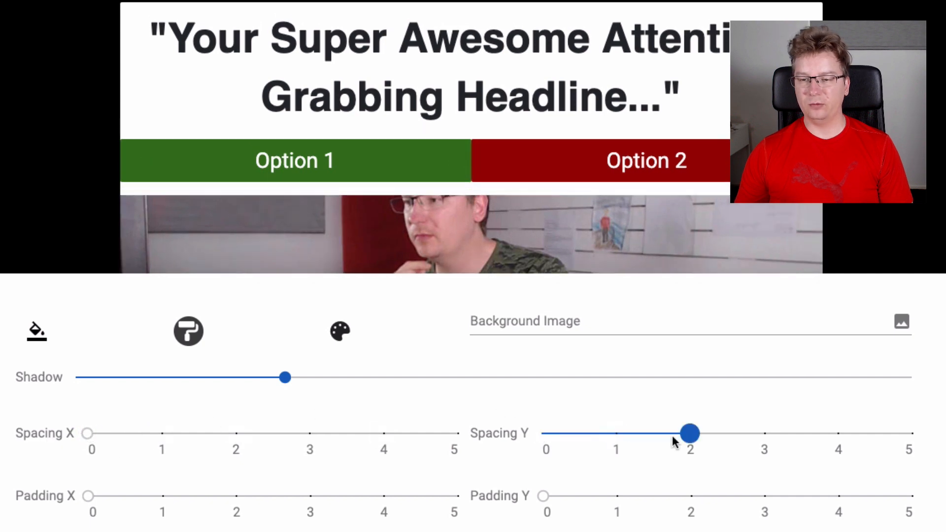
left_click(727, 437)
left_click(881, 228)
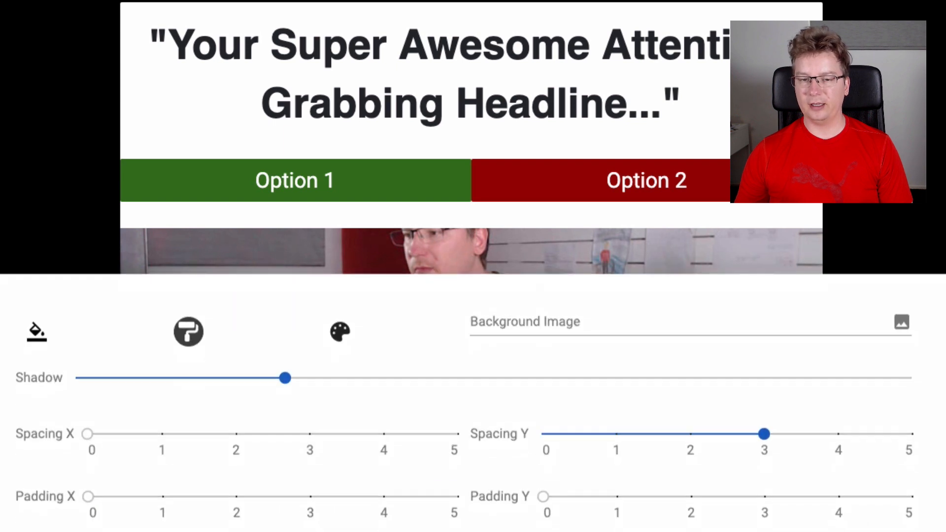
left_click_drag(764, 433, 670, 437)
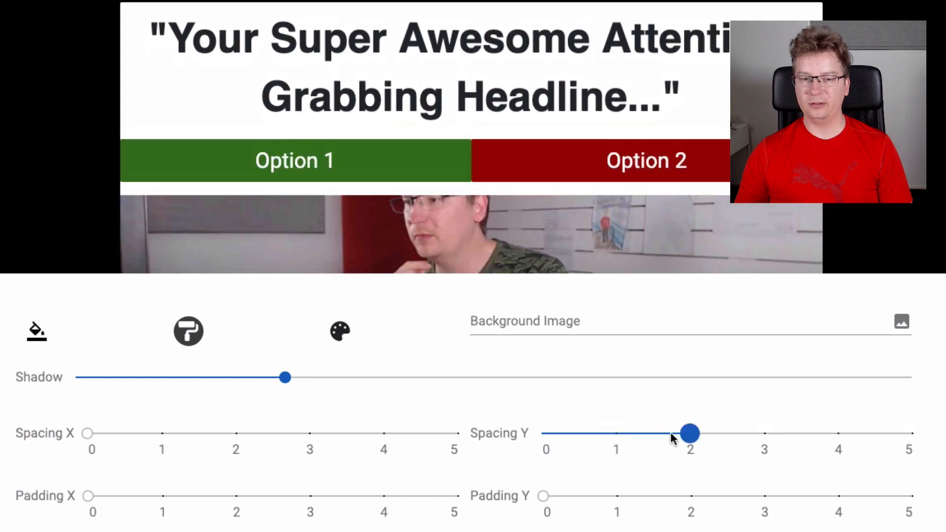
Try Spacing X at 2, and reset Spacing Y and Spacing X to 0.
left_click_drag(86, 433, 247, 440)
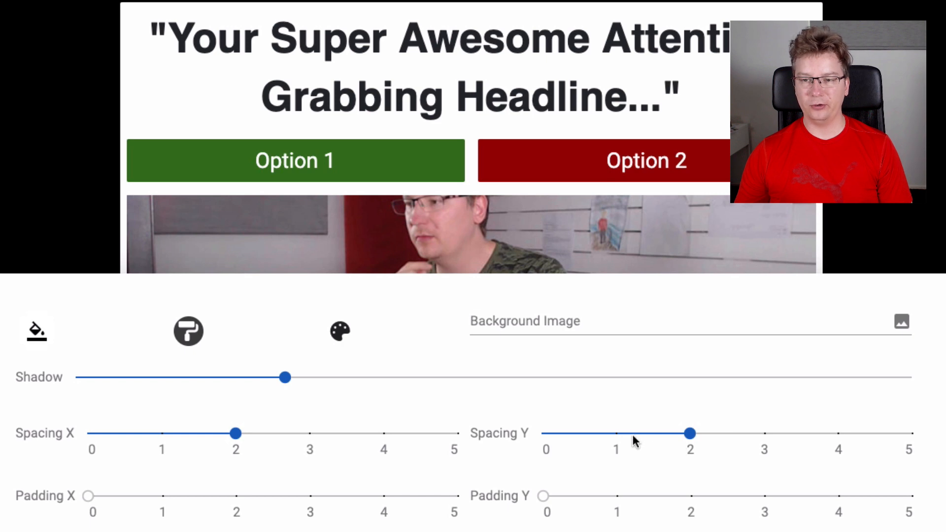
left_click_drag(690, 434, 552, 436)
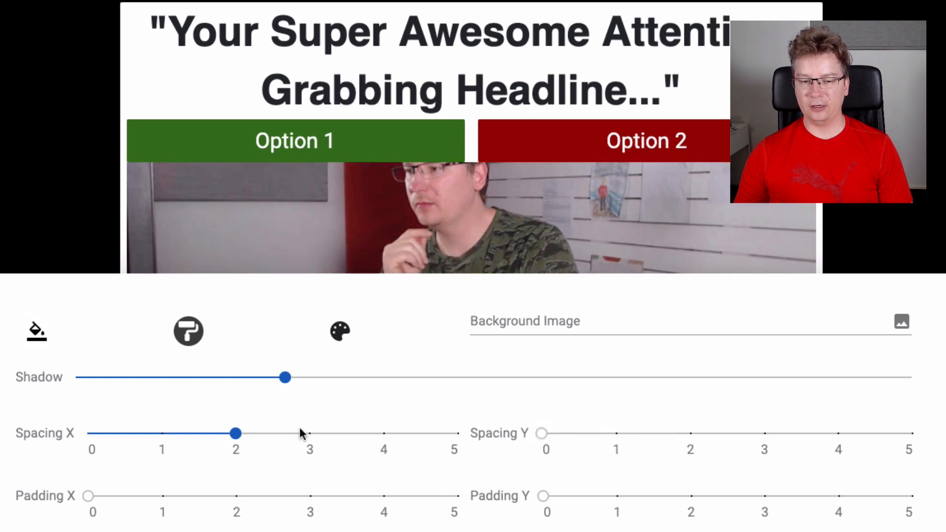
left_click_drag(235, 433, 99, 437)
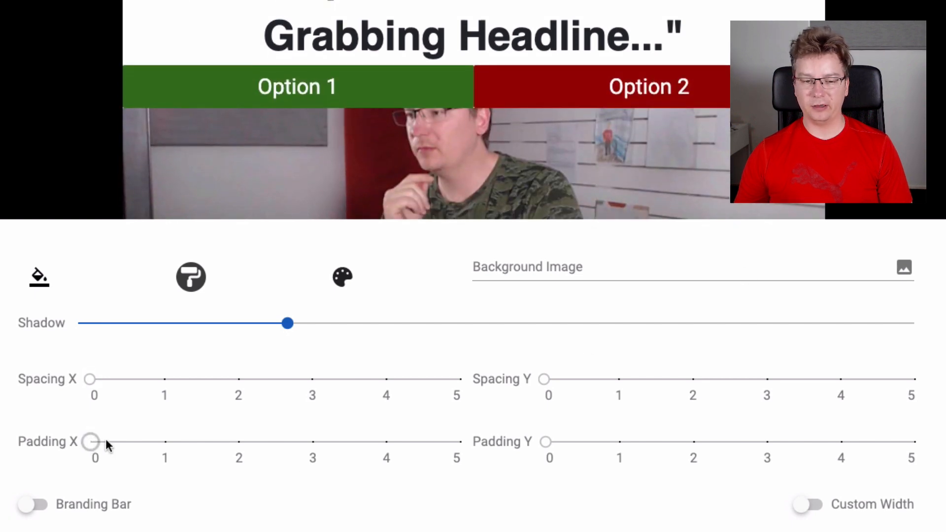
Try a Padding X of 4 and a Padding Y of 5 on the page.
left_click_drag(105, 446, 404, 450)
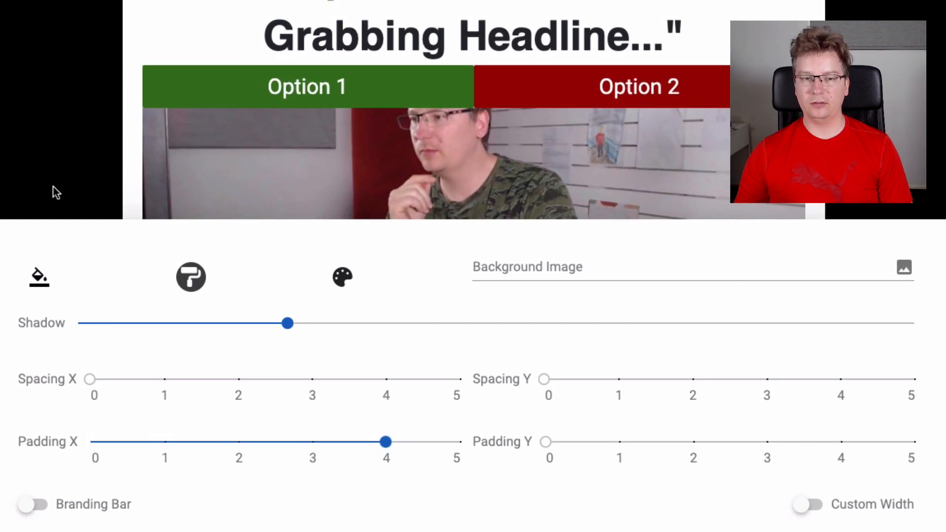
left_click(75, 171)
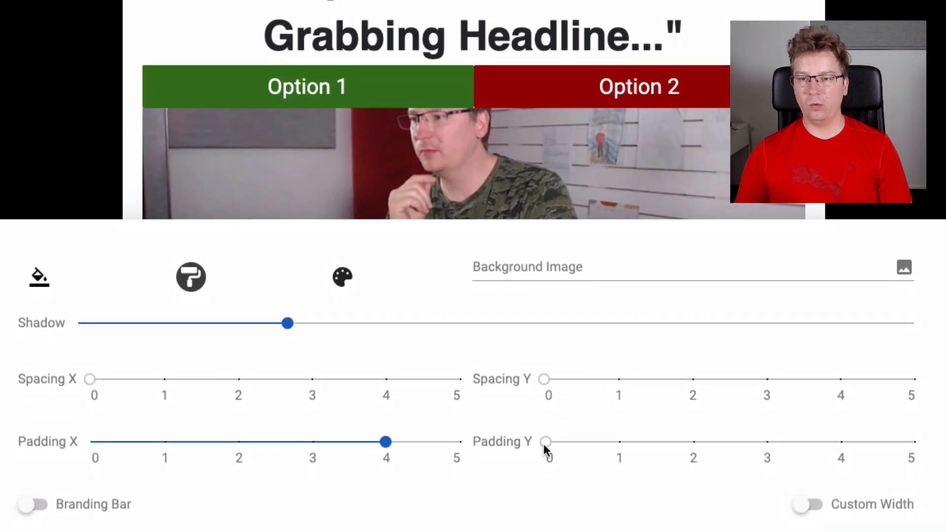
left_click(857, 167)
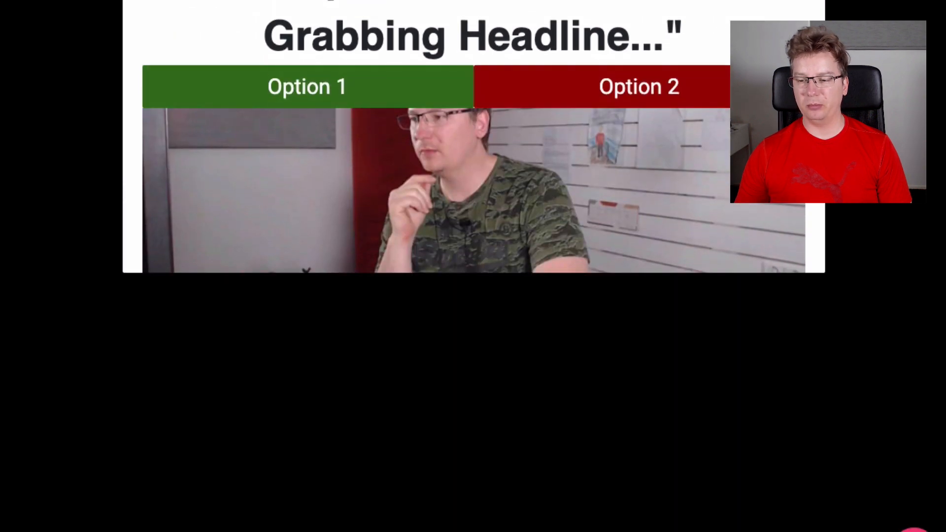
mouse_move(646, 436)
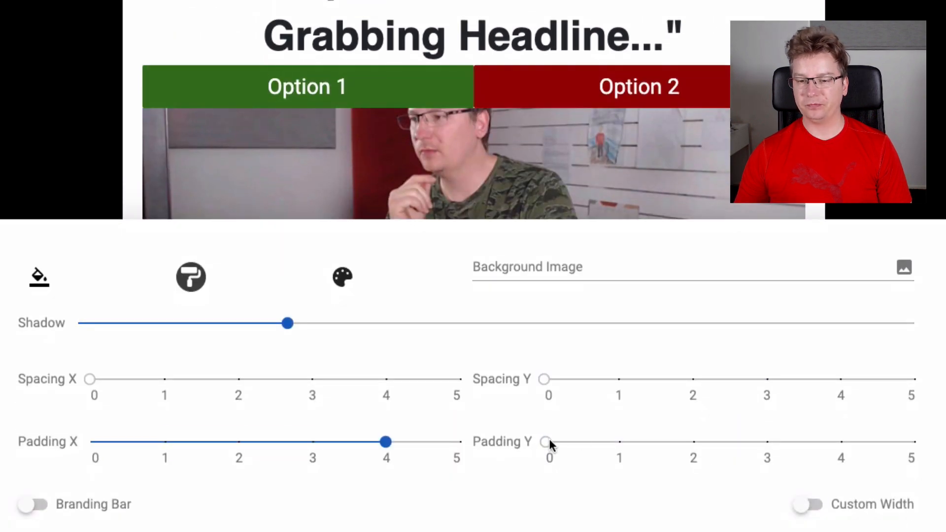
left_click_drag(560, 442, 912, 443)
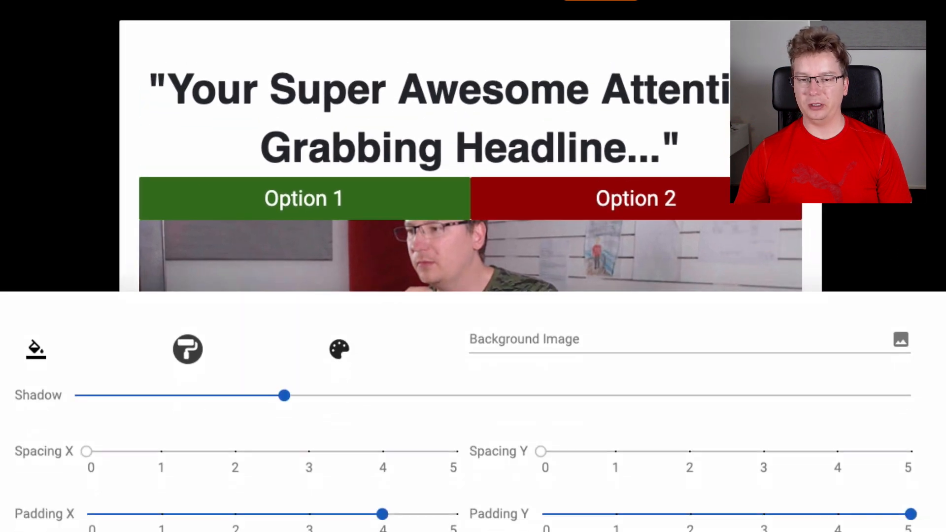
Reset Padding X and Padding Y to 0 and close the page settings.
left_click_drag(382, 515, 88, 518)
left_click_drag(923, 443, 567, 453)
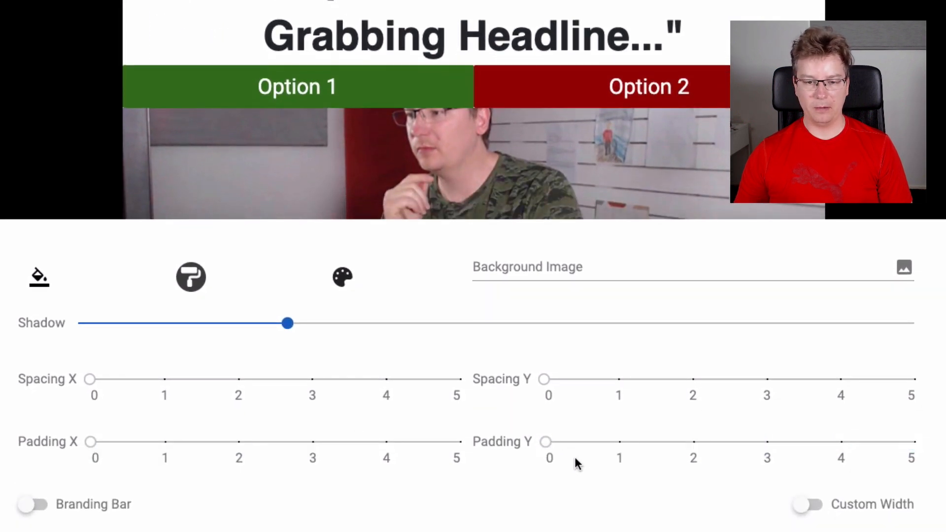
left_click(896, 123)
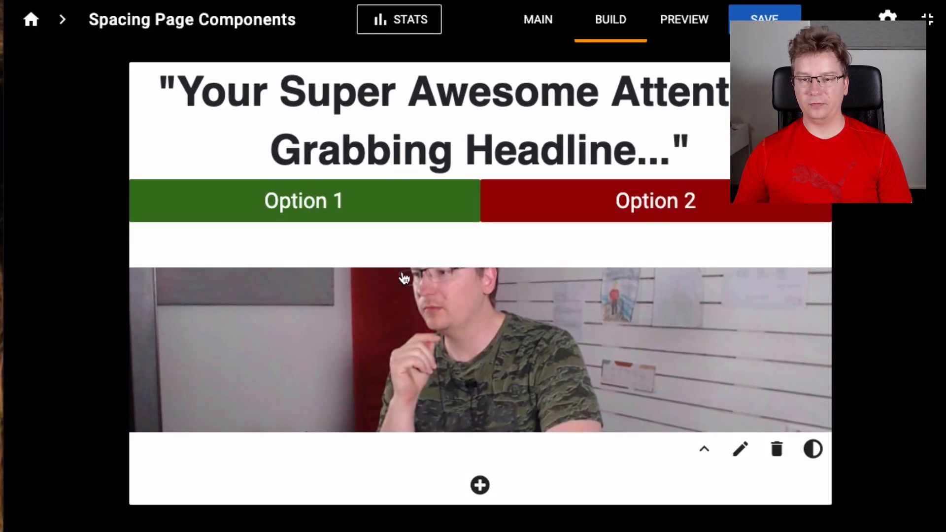
Insert a spacer between the option buttons and the image and set its height to 39.
mouse_move(475, 219)
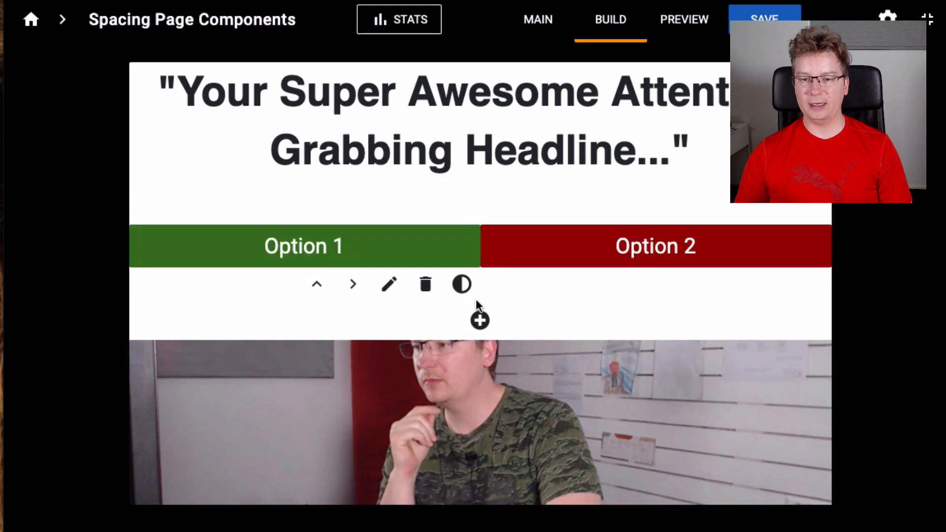
left_click(480, 322)
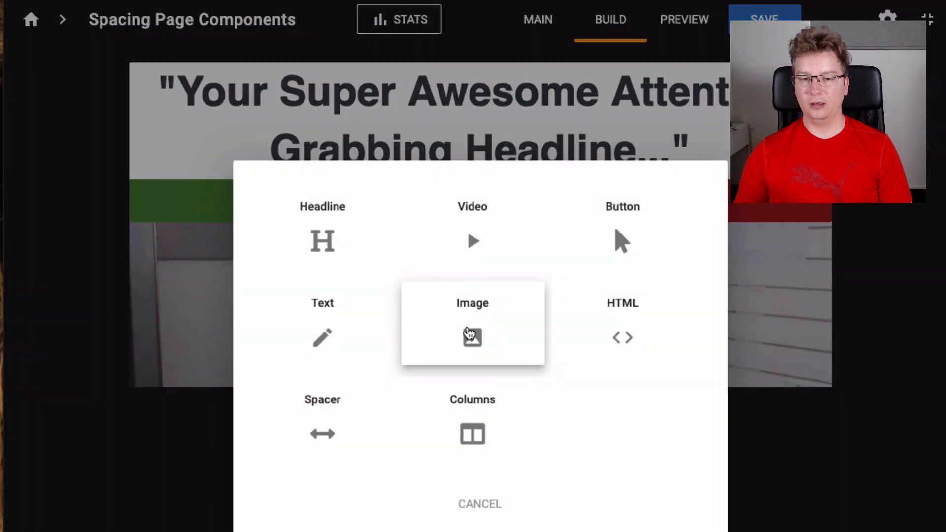
left_click(340, 435)
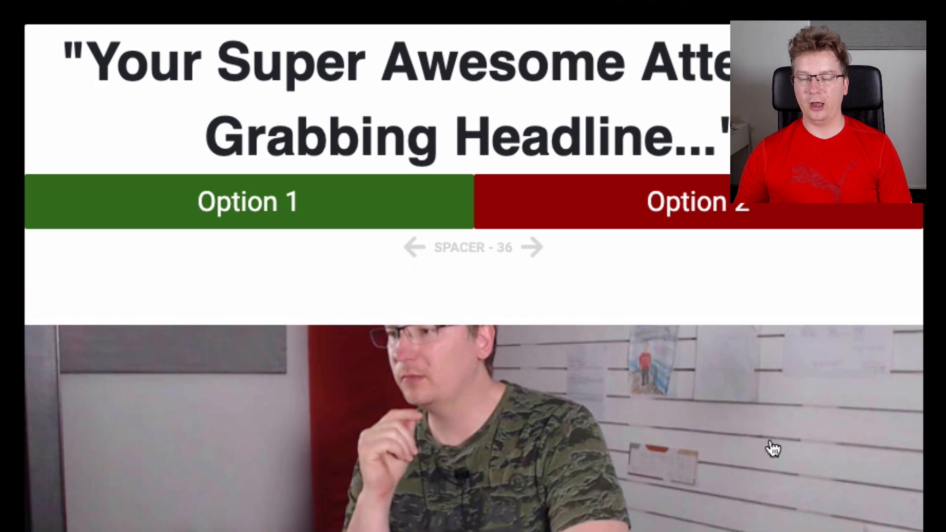
mouse_move(496, 271)
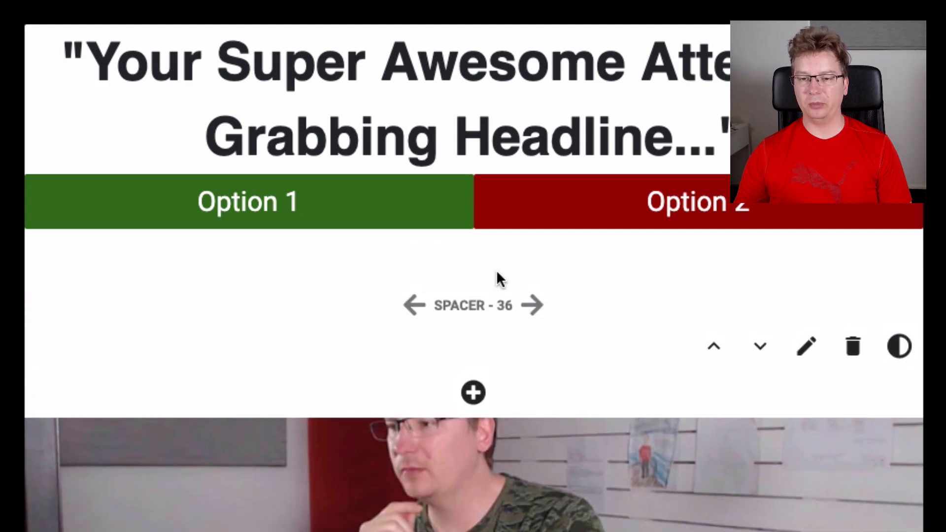
left_click(496, 310)
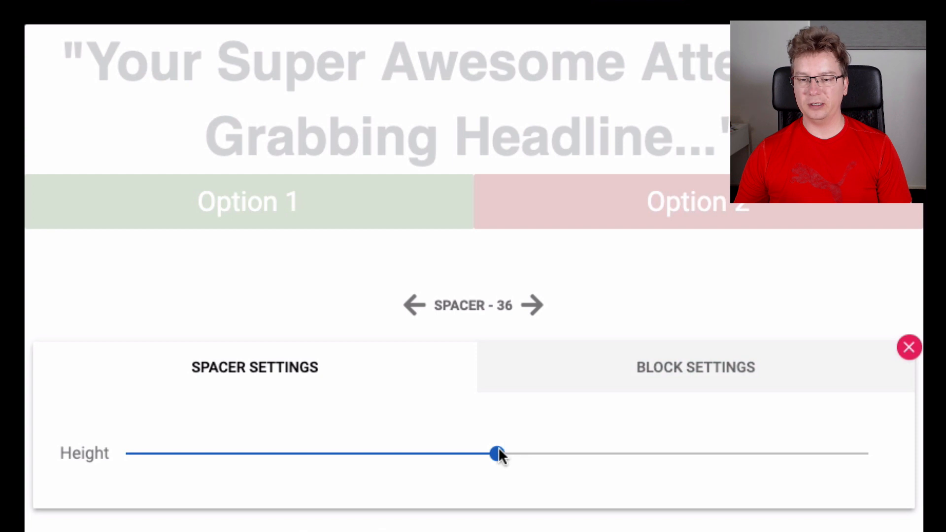
left_click_drag(499, 454, 590, 456)
left_click(909, 347)
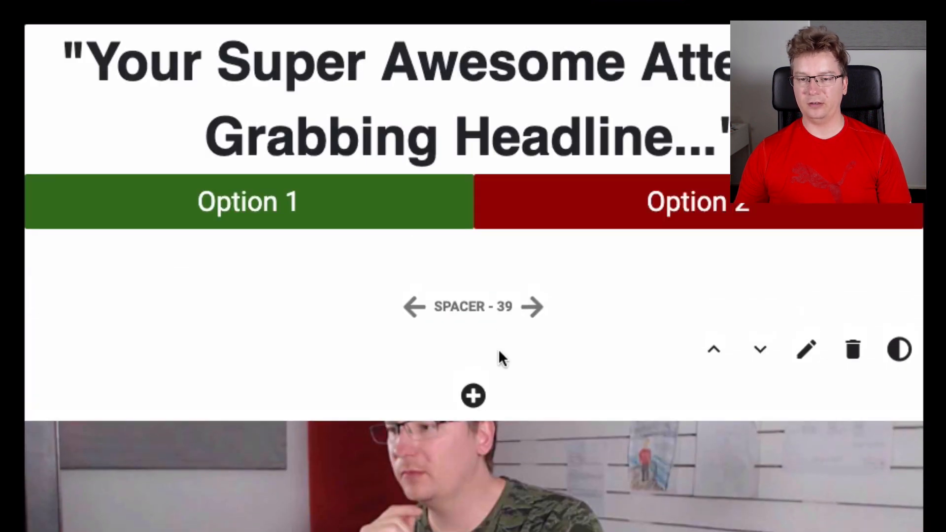
Try the spacer's height at the maximum of 48 and at the minimum of 24.
left_click(488, 306)
left_click_drag(592, 458, 887, 466)
left_click(909, 361)
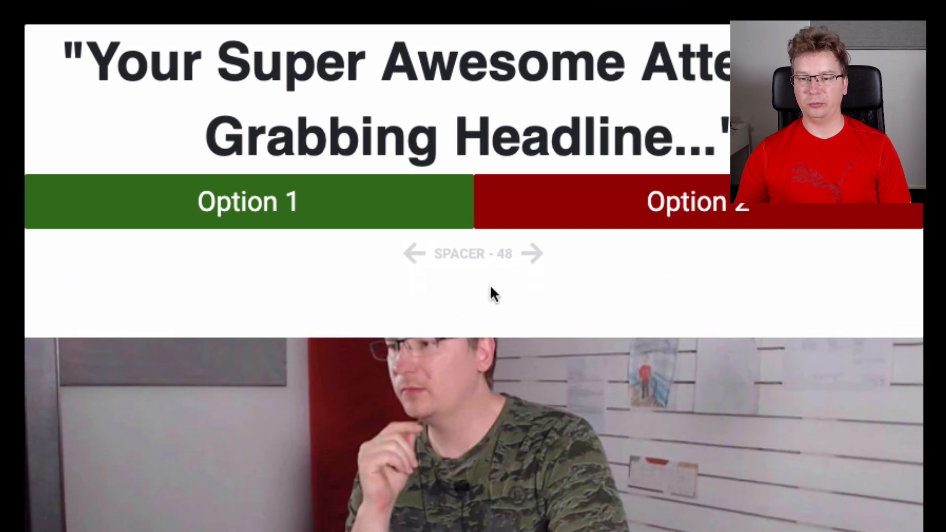
mouse_move(473, 271)
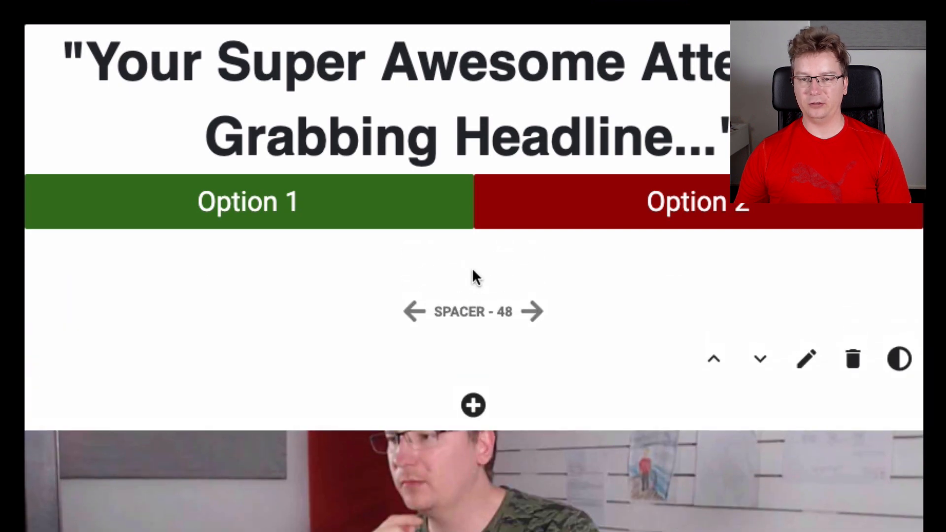
left_click(473, 317)
left_click_drag(868, 466, 110, 433)
key("Escape")
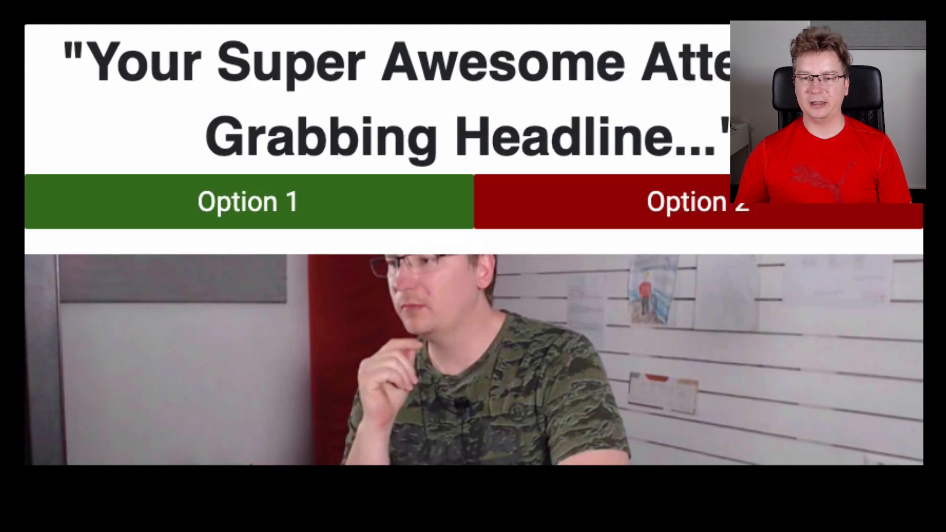
Delete the spacer between the option buttons and the image.
mouse_move(585, 291)
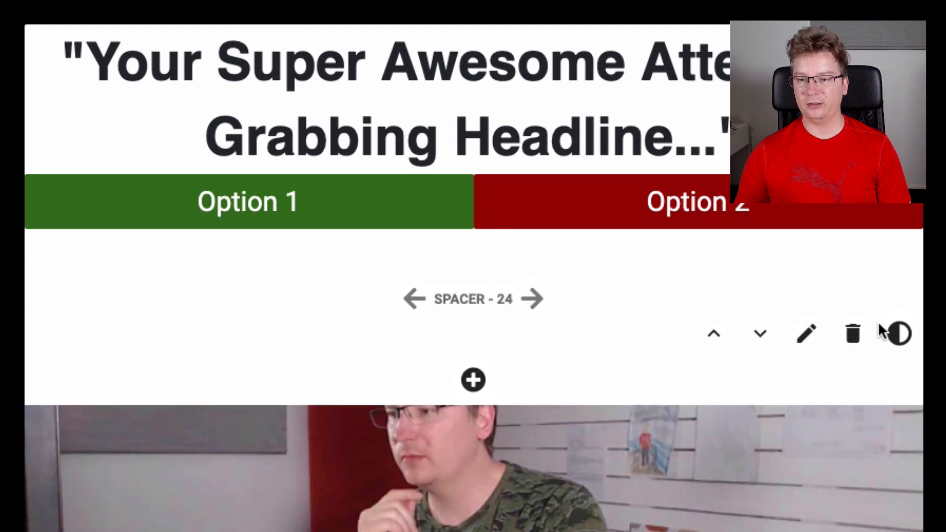
left_click(854, 335)
left_click(798, 337)
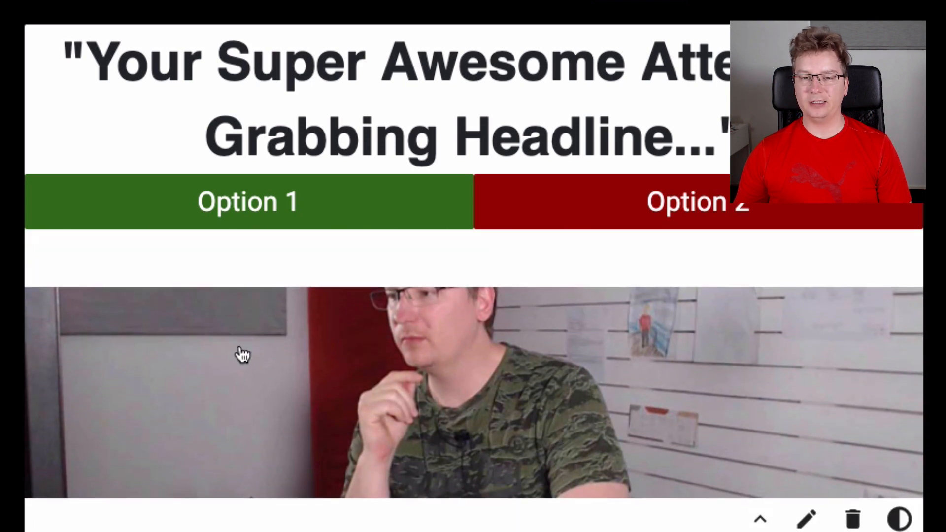
Add a margin to the image block, set Margin Y to 5, and close the block's settings.
left_click(236, 349)
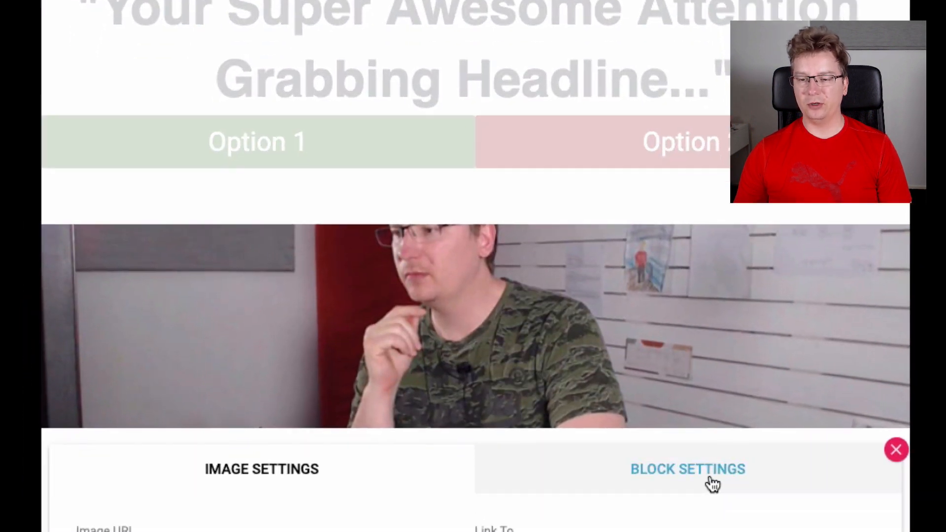
left_click(705, 491)
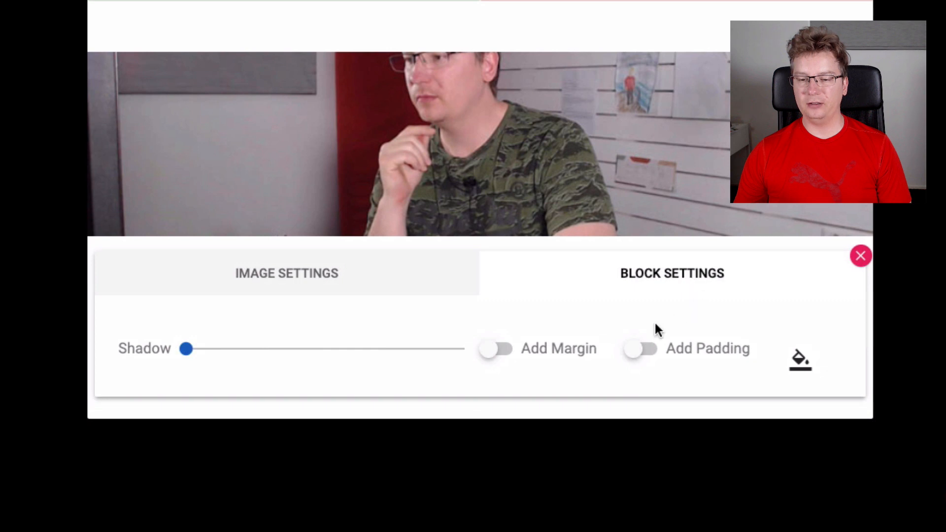
left_click(574, 350)
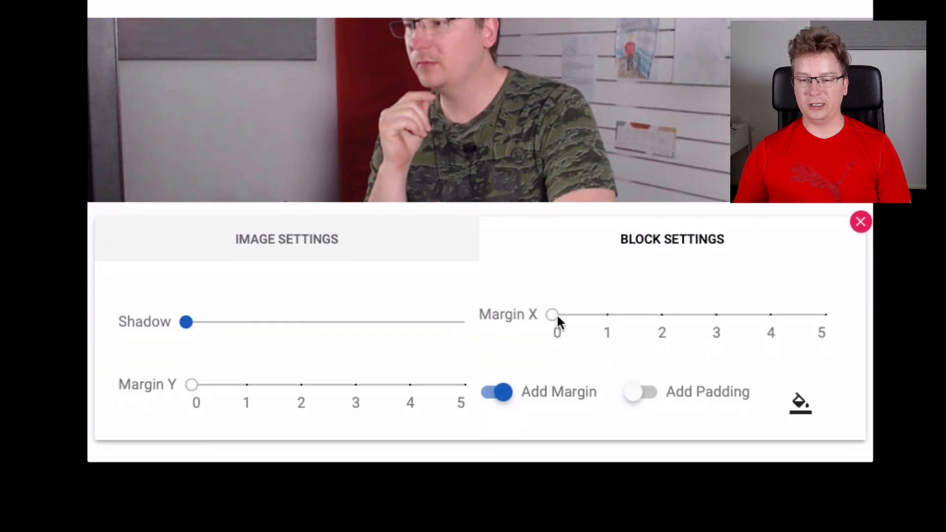
left_click_drag(190, 387, 463, 436)
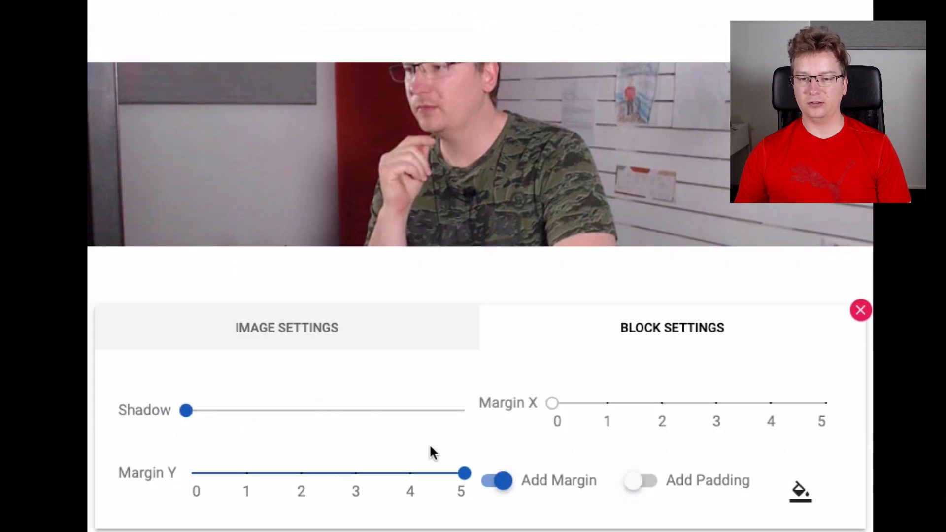
scroll(903, 436, "down", 2)
left_click(944, 152)
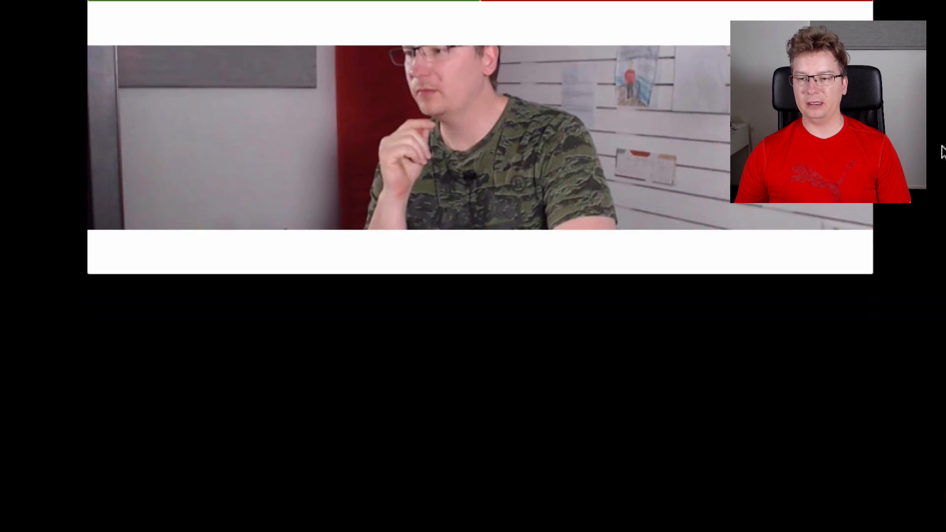
Reset the image block's Margin Y to 0, set its Margin X to 5, and close the settings.
scroll(480, 247, "up", 4)
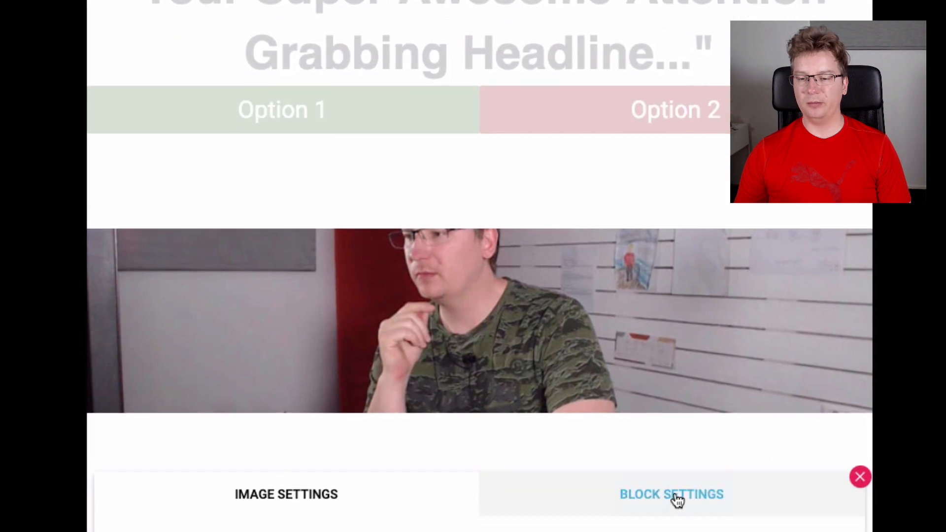
left_click(676, 498)
left_click_drag(462, 370, 204, 373)
left_click_drag(554, 302, 825, 306)
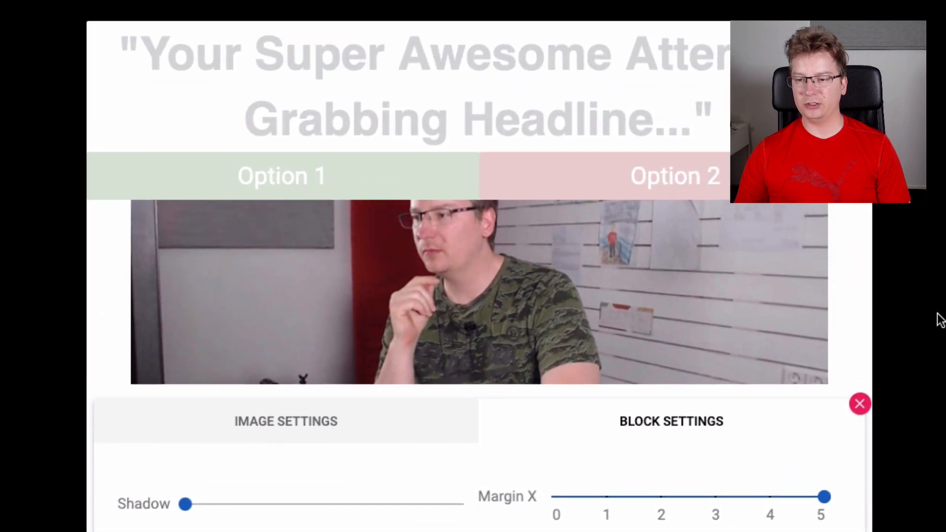
left_click(940, 319)
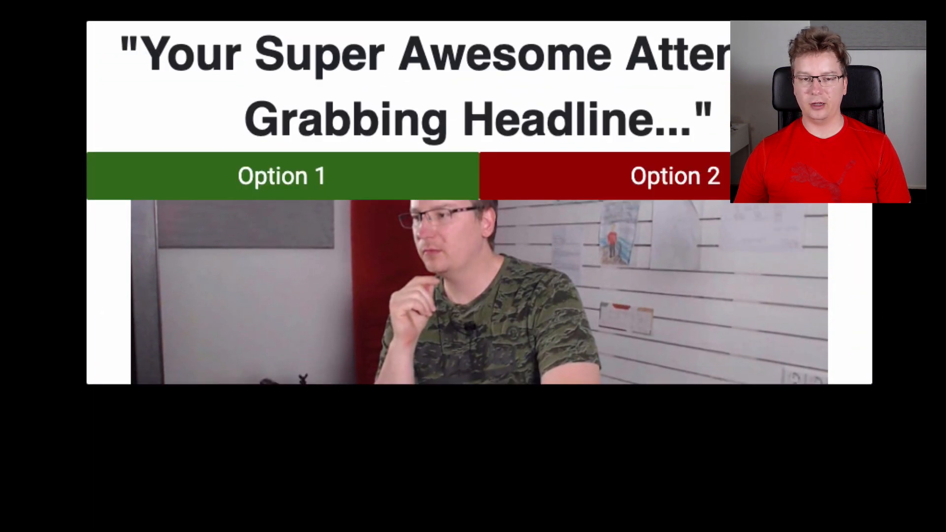
Reset the image block's Margin X to 0 and turn its margin off.
left_click(437, 332)
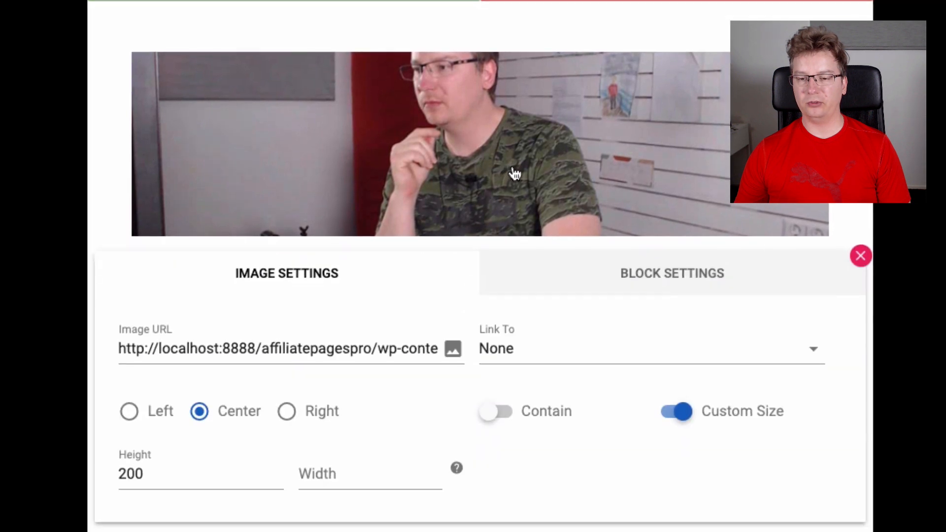
left_click(649, 275)
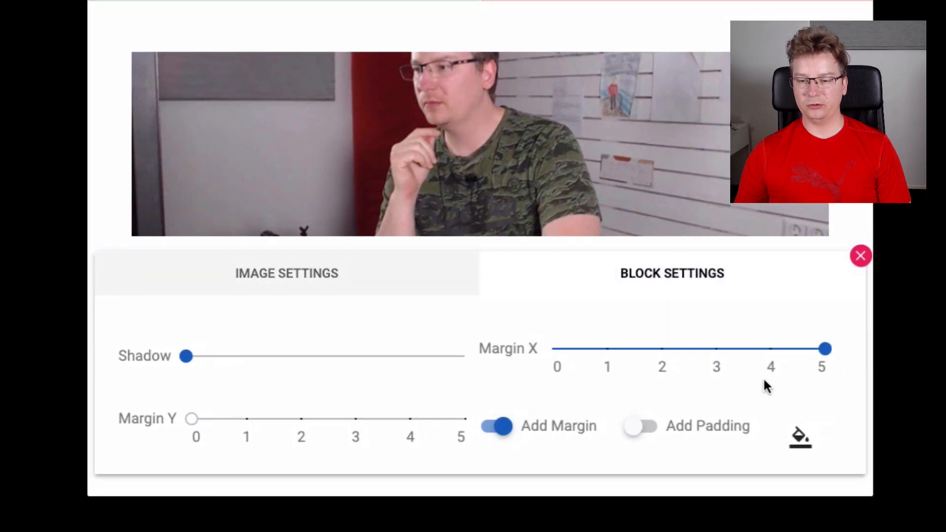
left_click_drag(830, 350, 554, 351)
left_click(547, 428)
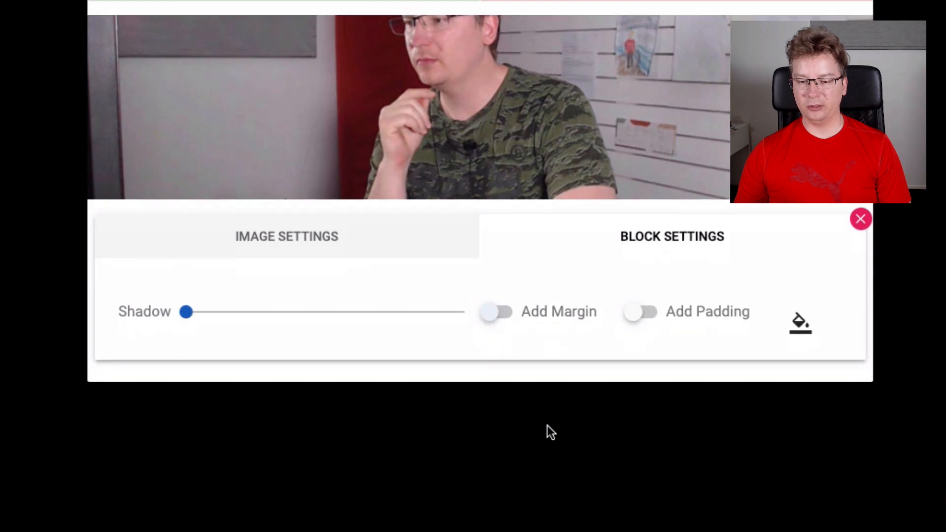
Turn on padding for the image block, set it to 4, and close the settings.
left_click(673, 354)
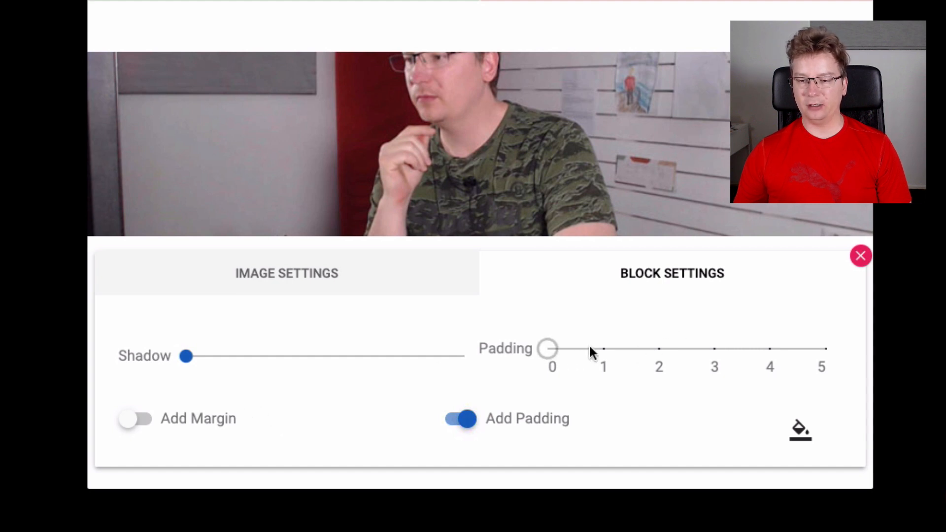
left_click_drag(591, 353, 764, 395)
left_click(942, 364)
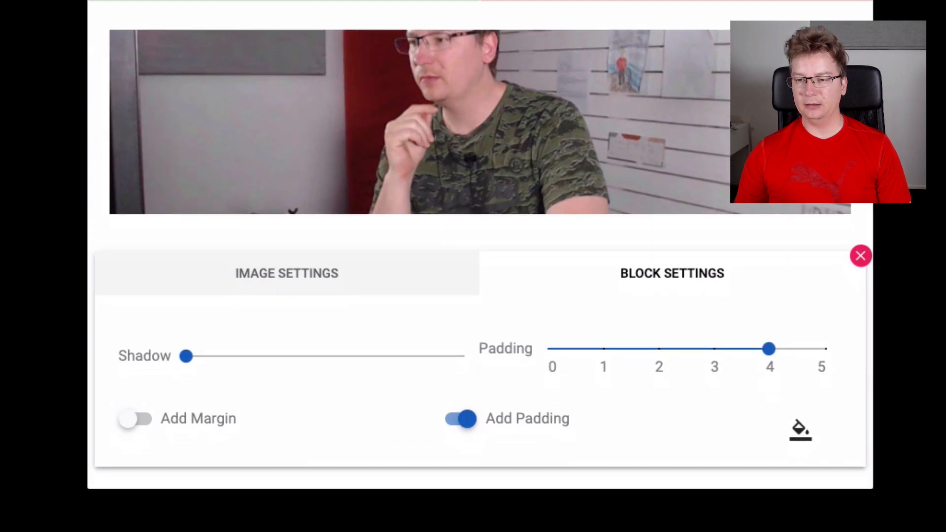
Set the image block's background colour to orange and close its settings.
scroll(498, 446, "up", 1)
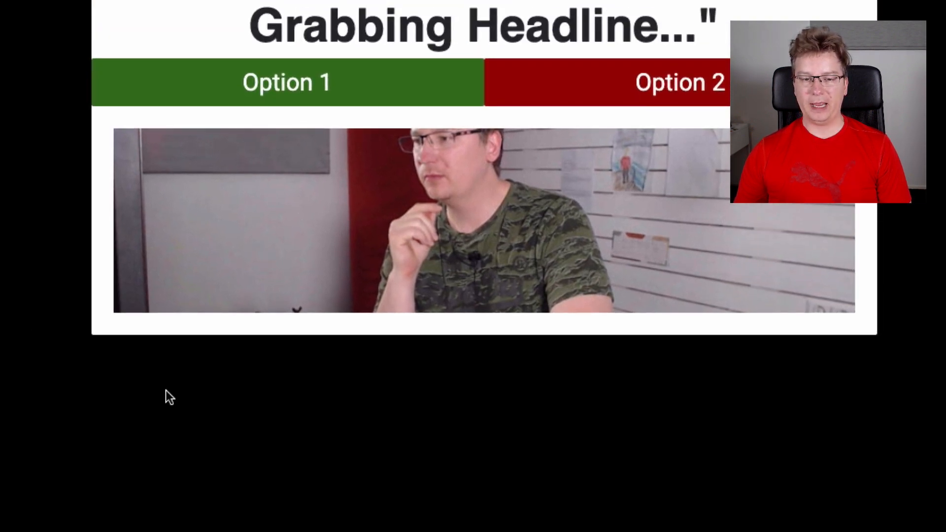
mouse_move(100, 318)
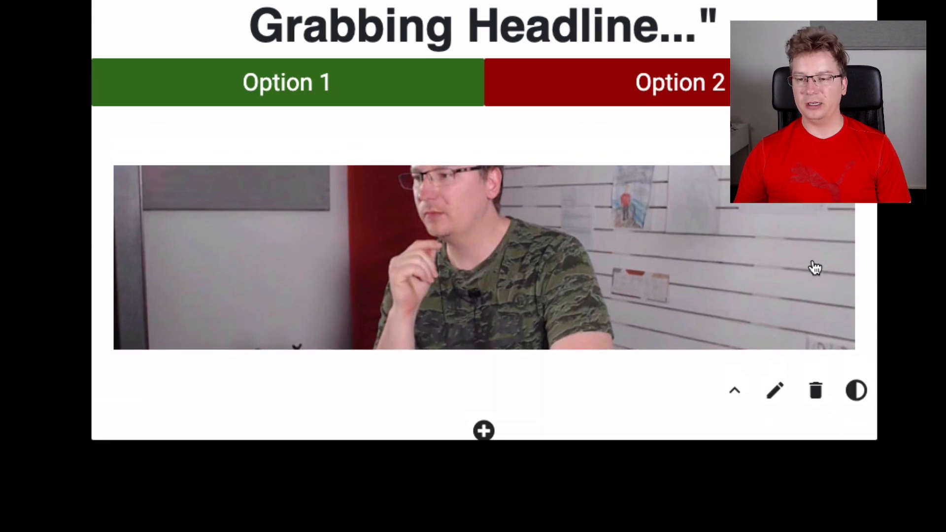
left_click(813, 267)
scroll(712, 315, "down", 3)
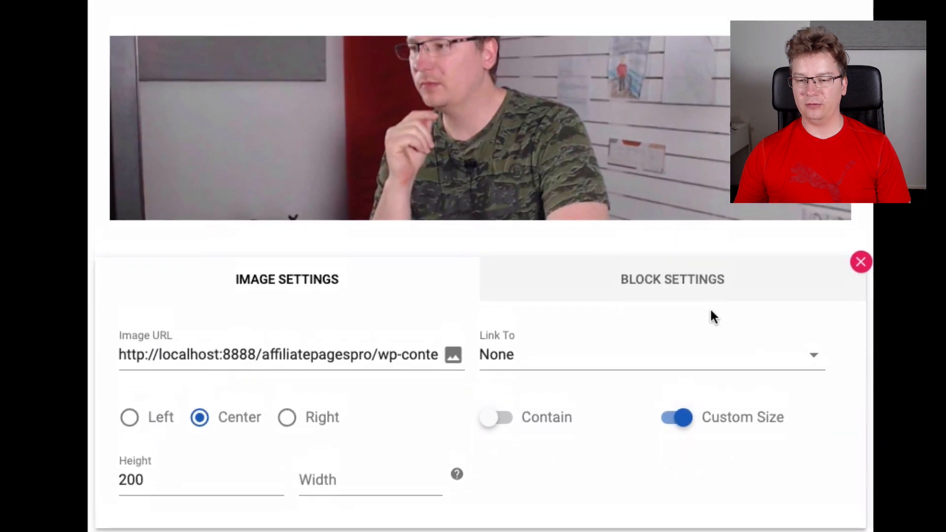
left_click(694, 293)
scroll(672, 345, "down", 3)
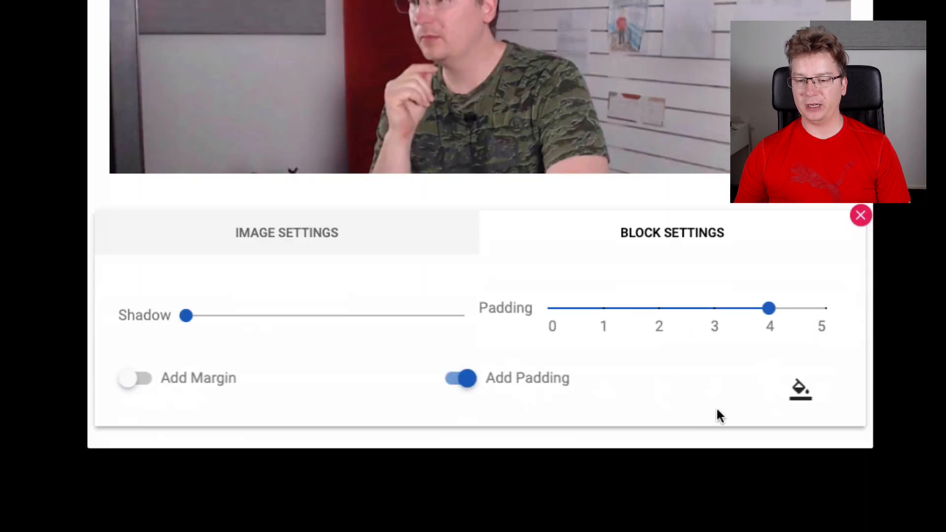
left_click(801, 391)
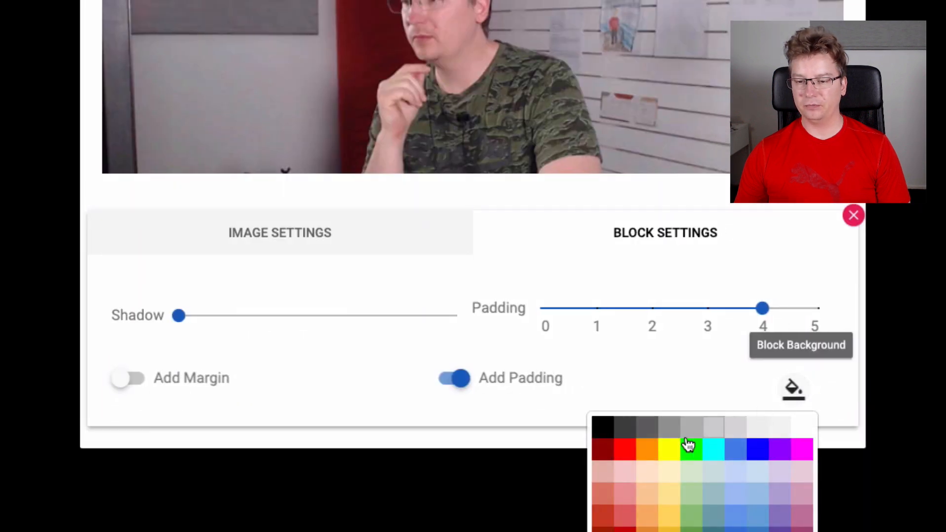
left_click(650, 449)
left_click(941, 368)
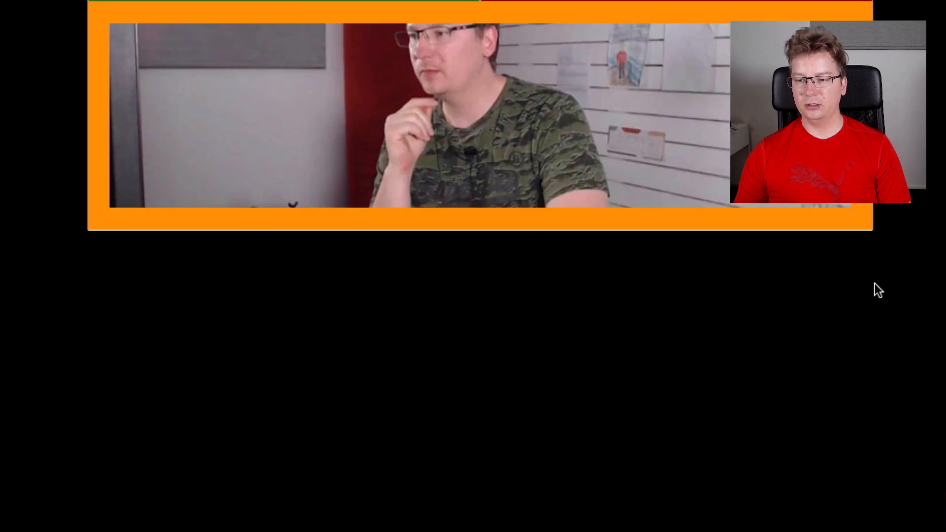
Reset the image block's padding to 0 in its block settings.
scroll(912, 265, "up", 5)
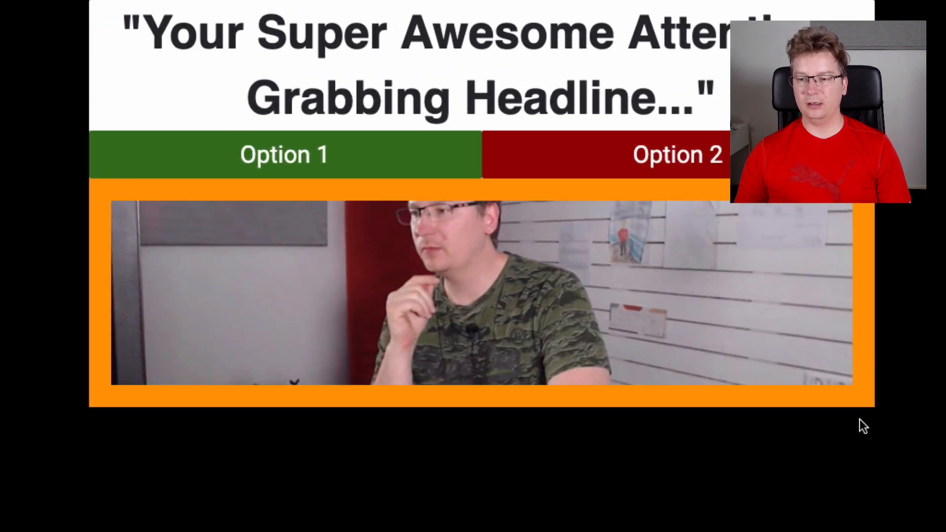
mouse_move(866, 380)
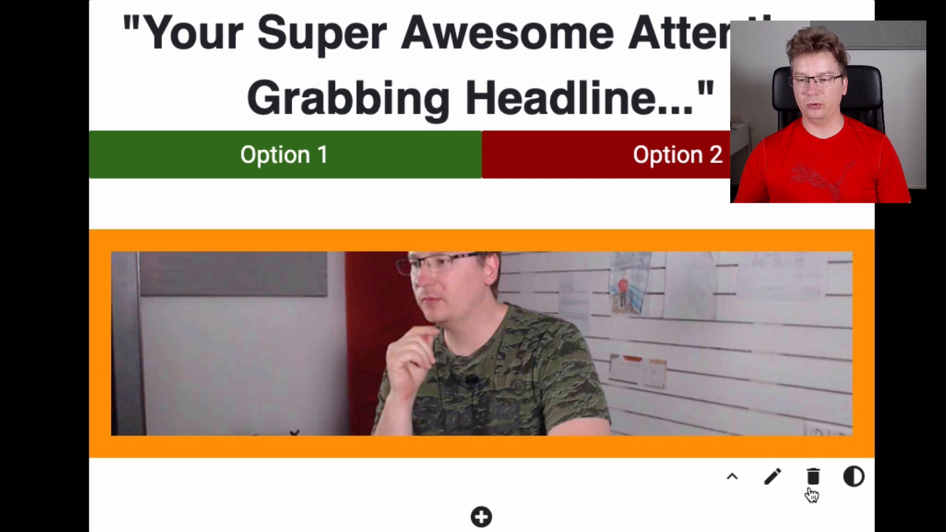
left_click(775, 479)
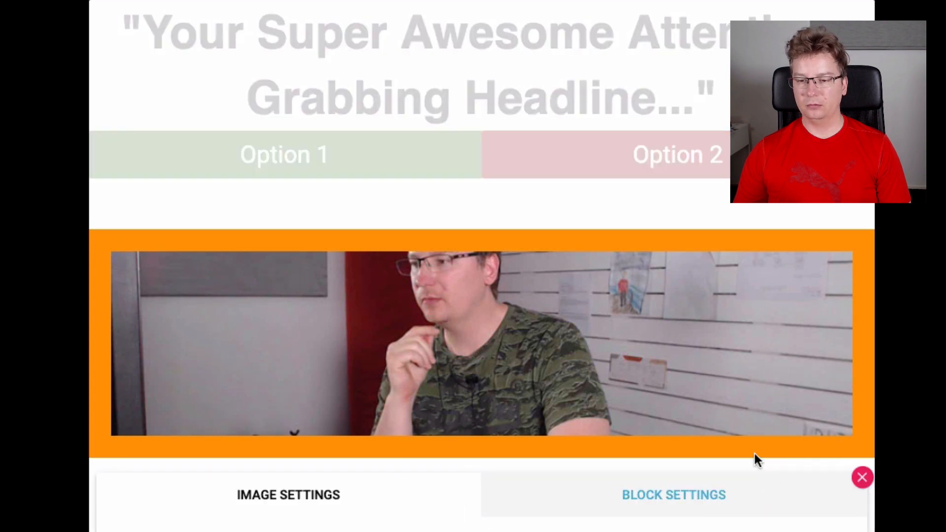
left_click(710, 495)
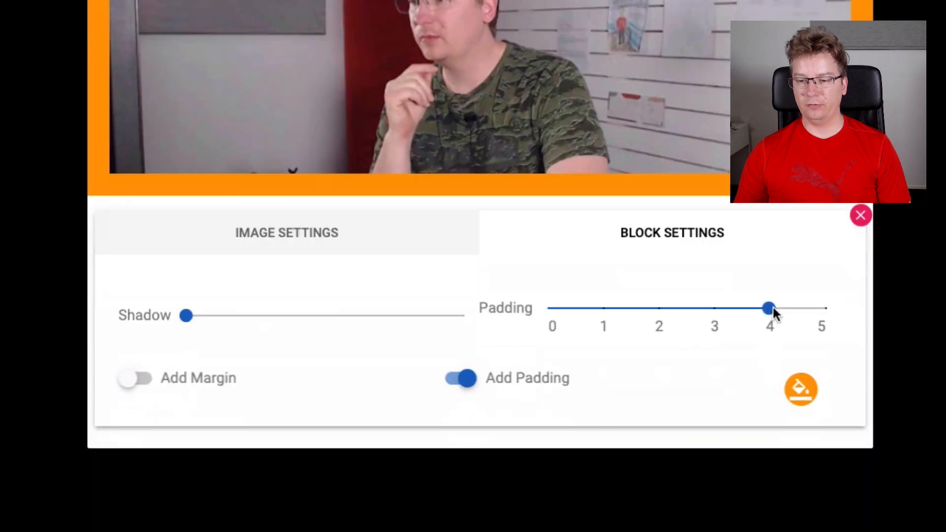
left_click_drag(773, 308, 531, 307)
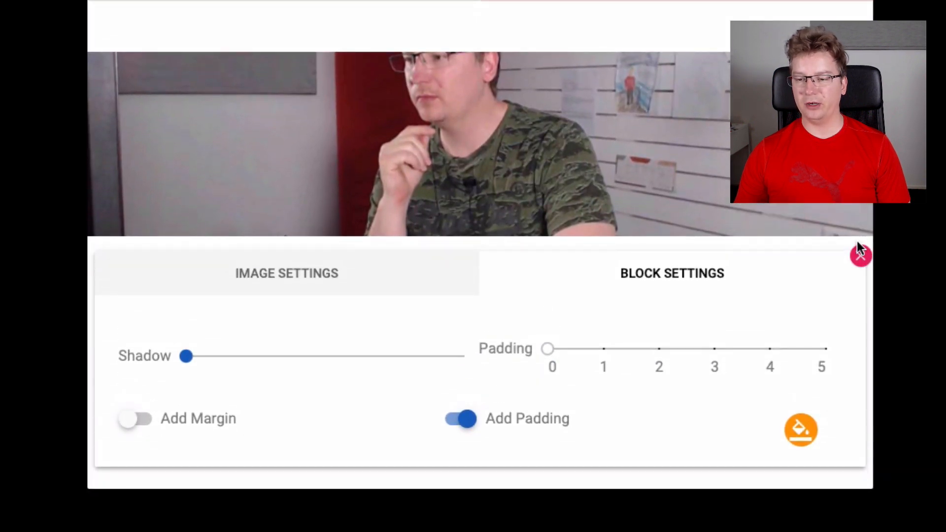
Turn on the image block's margin, set Margin Y to 3 and Margin X to 5, and close the settings.
left_click(862, 256)
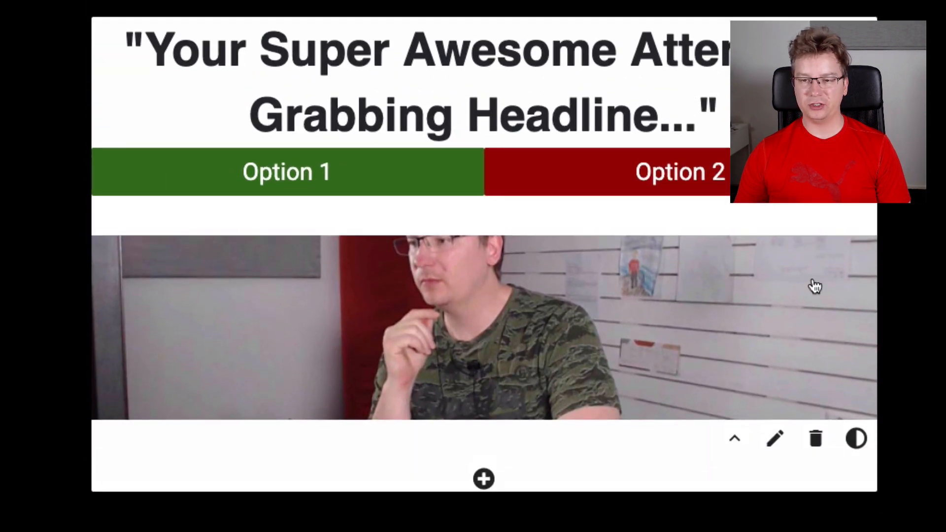
left_click(816, 285)
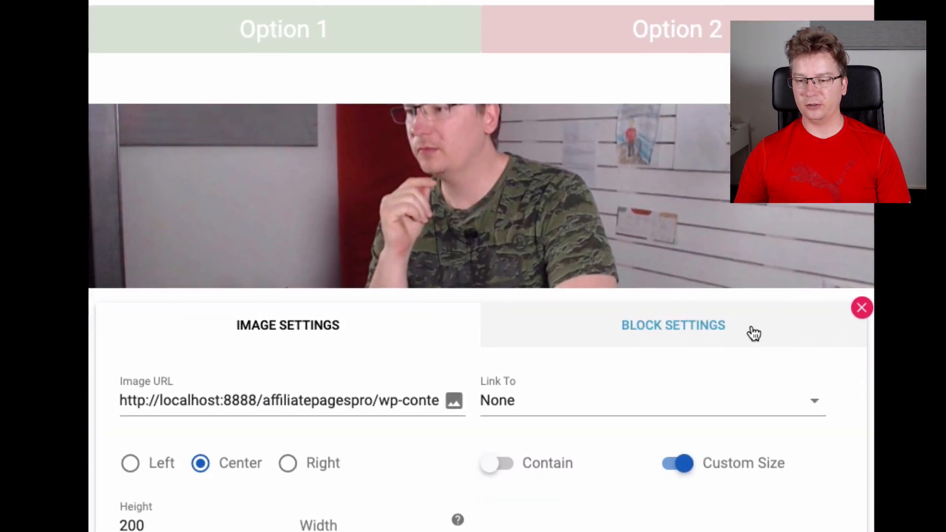
left_click(754, 334)
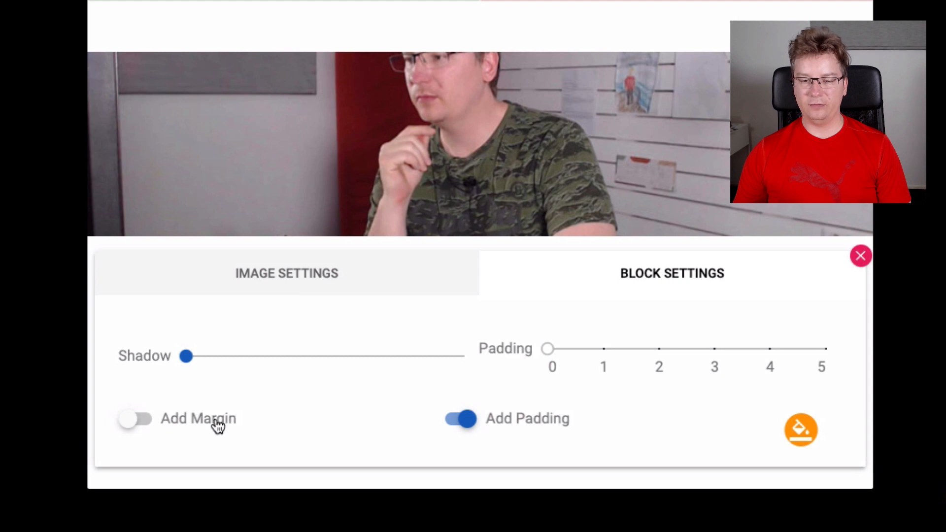
left_click(218, 426)
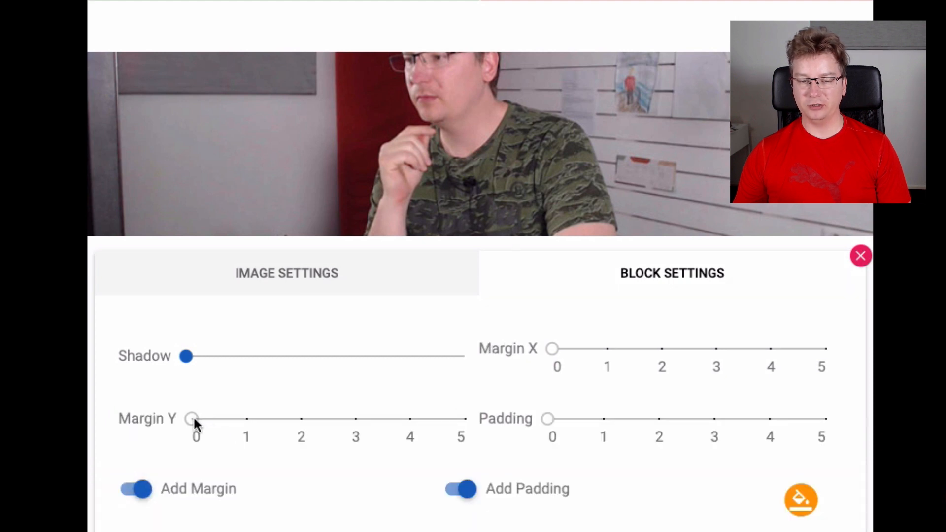
left_click_drag(194, 420, 379, 449)
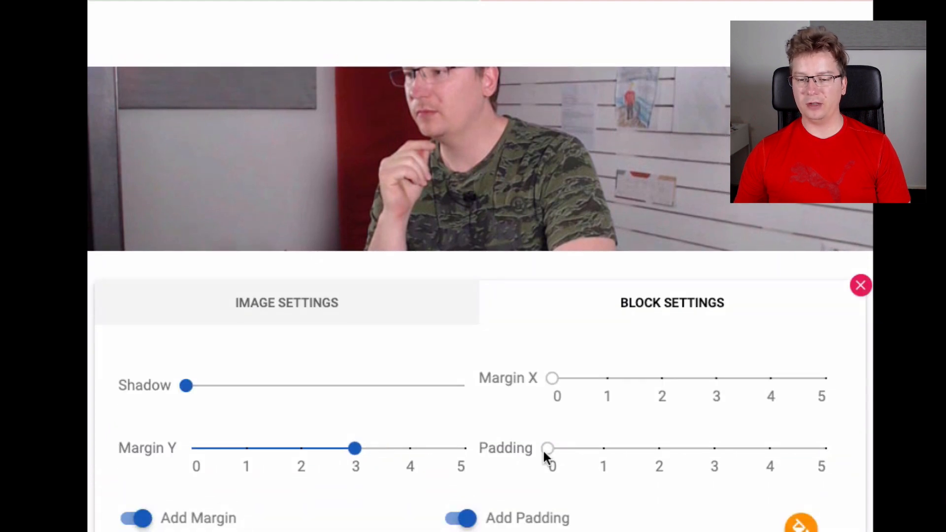
mouse_move(546, 449)
left_mouse_down()
mouse_move(781, 472)
mouse_move(570, 473)
mouse_move(553, 460)
left_mouse_up()
left_click_drag(552, 342, 804, 357)
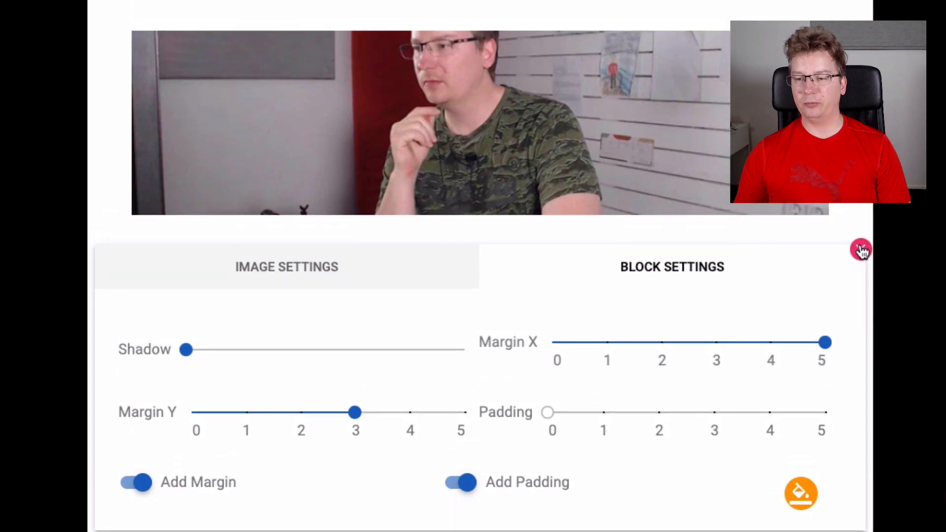
left_click(861, 250)
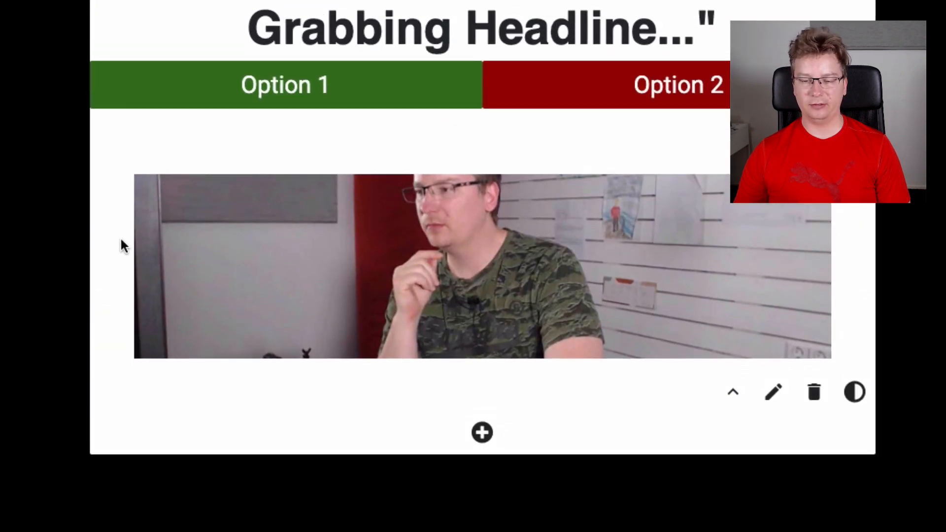
Turn off the image block's margin in its block settings, keeping the padding at 0.
left_click(423, 289)
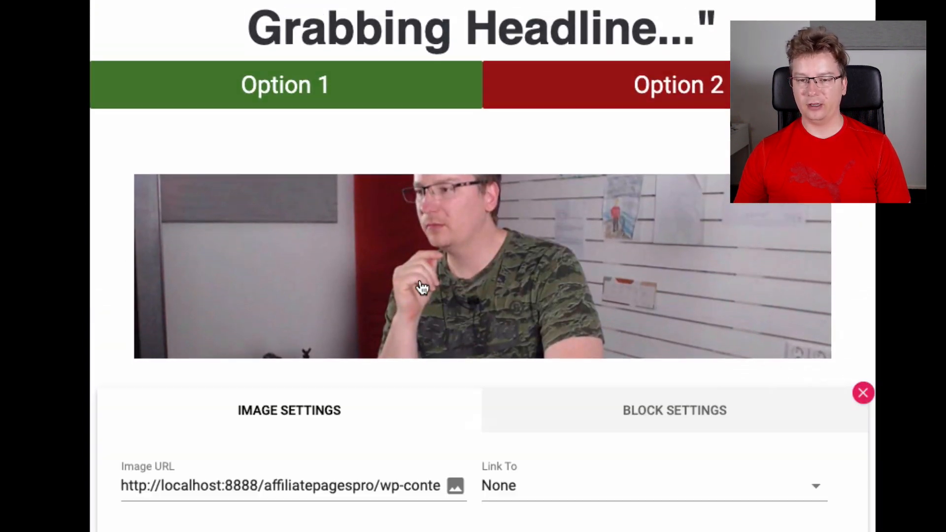
left_click(678, 428)
scroll(660, 456, "down", 3)
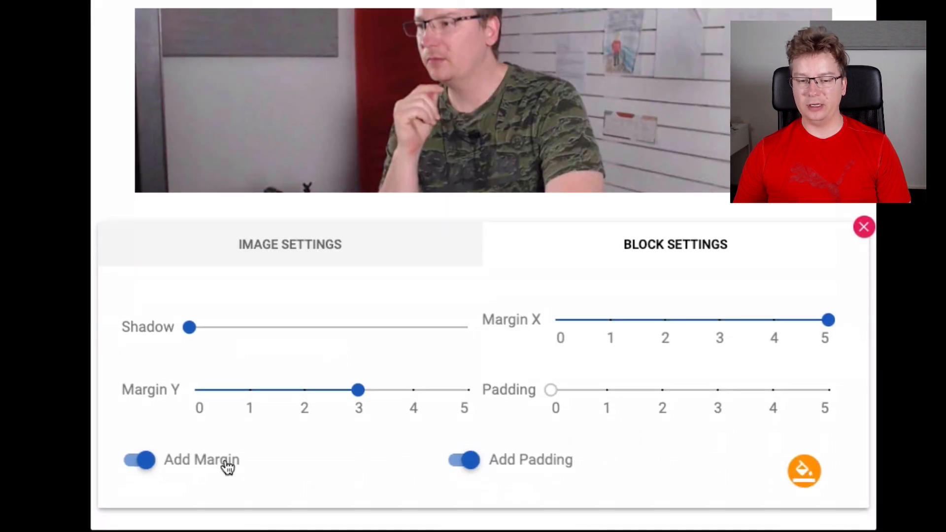
left_click(220, 463)
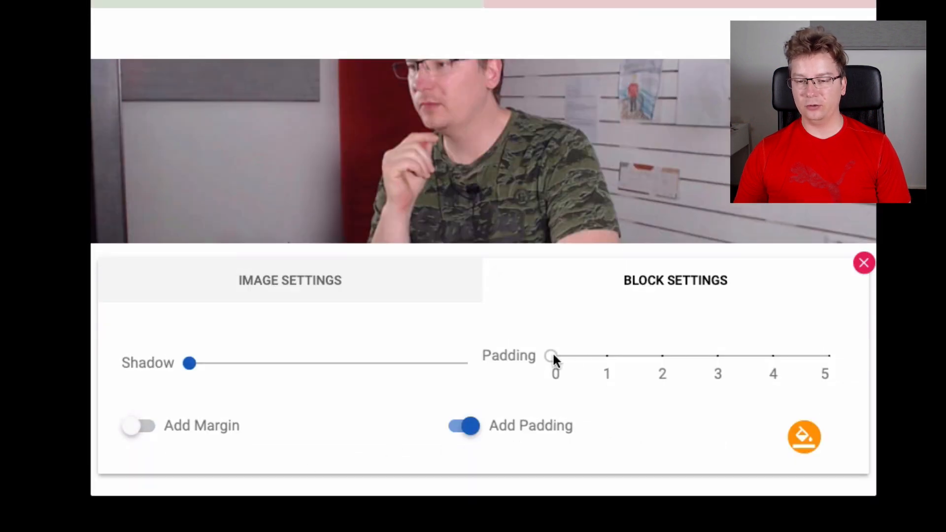
mouse_move(553, 355)
left_mouse_down()
mouse_move(718, 365)
mouse_move(551, 362)
left_mouse_up()
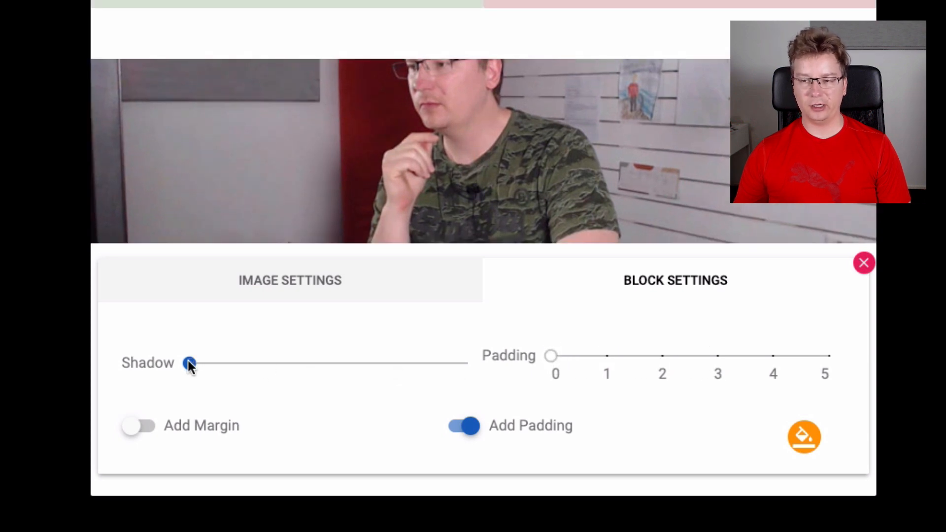
Add a strong shadow to the image block, then switch its padding off and its margin back on.
left_click_drag(190, 365, 431, 363)
mouse_move(550, 356)
left_mouse_down()
mouse_move(756, 365)
mouse_move(555, 361)
left_mouse_up()
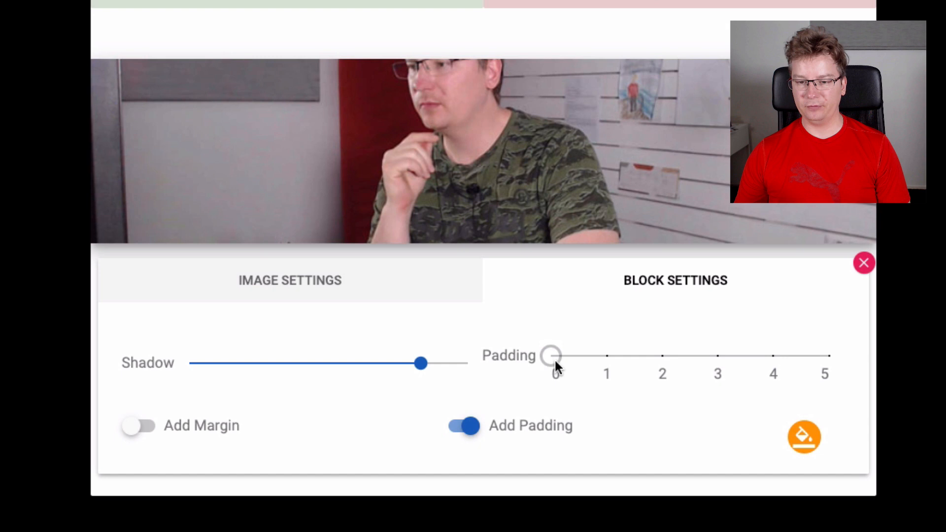
left_click(514, 427)
left_click(593, 403)
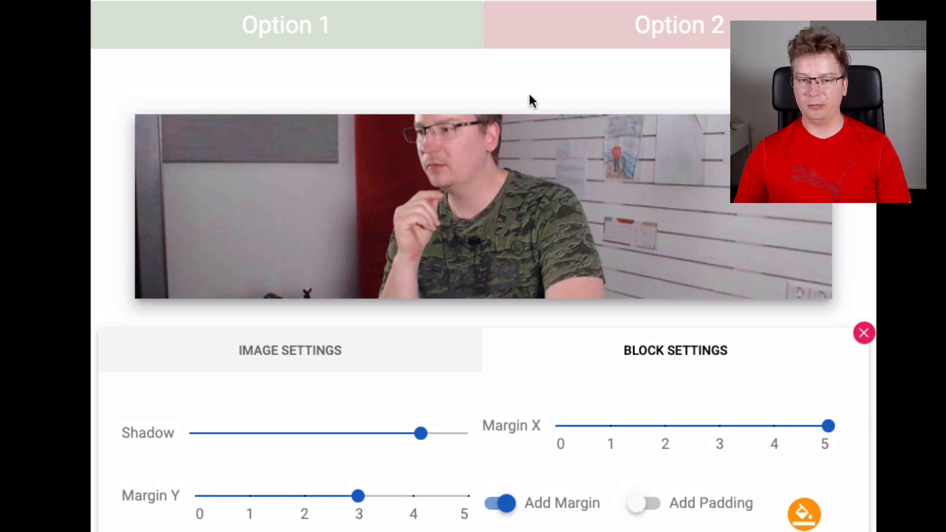
Reset the image block's shadow to 0, look over its image settings and close them.
left_click_drag(421, 437, 189, 442)
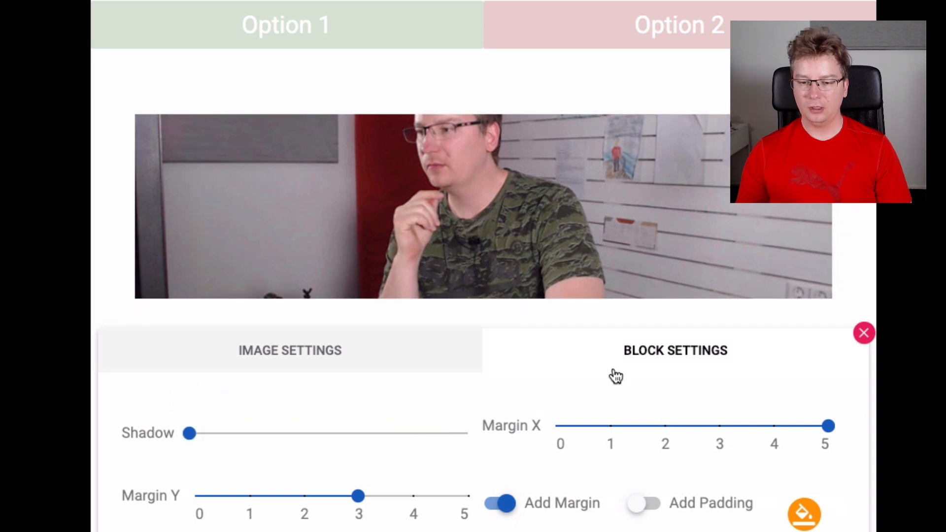
left_click(427, 364)
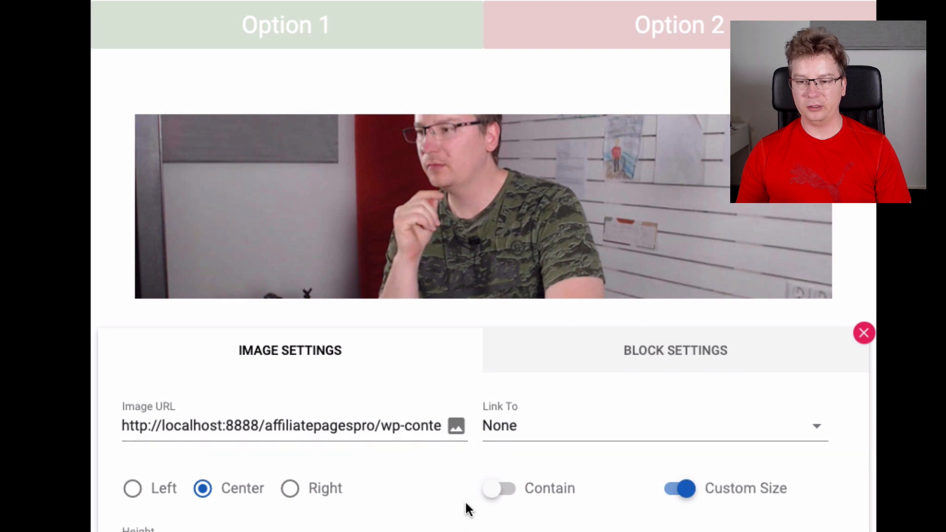
scroll(877, 332, "down", 1)
scroll(877, 332, "up", 1)
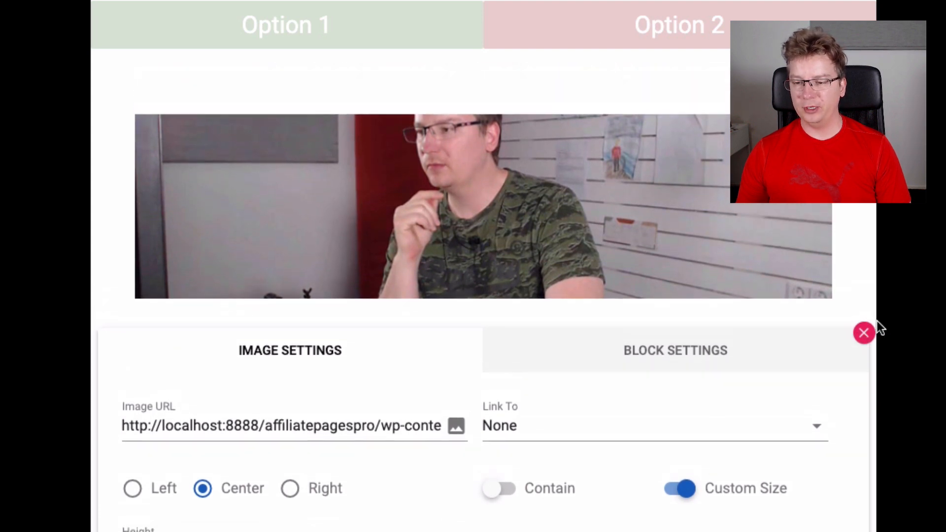
left_click(865, 334)
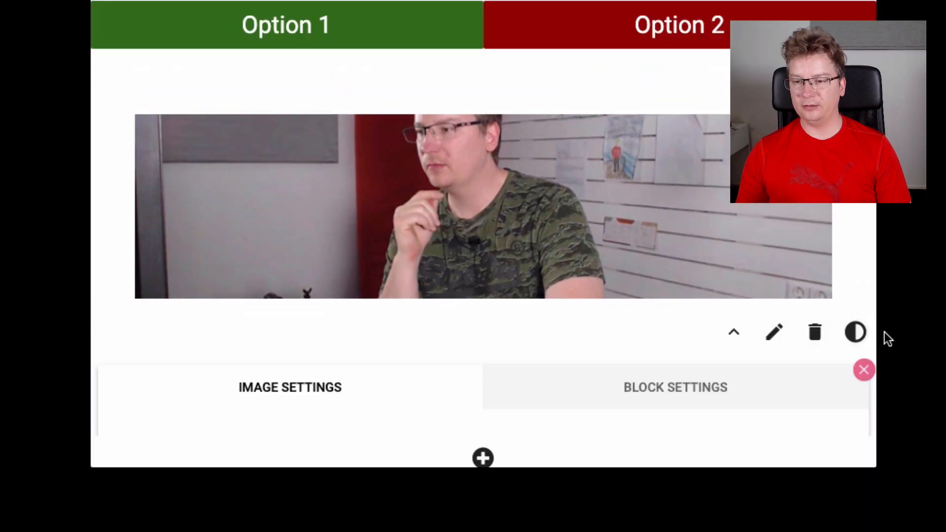
Set the Option 2 button's own shadow to 11 in its button settings.
scroll(678, 111, "up", 4)
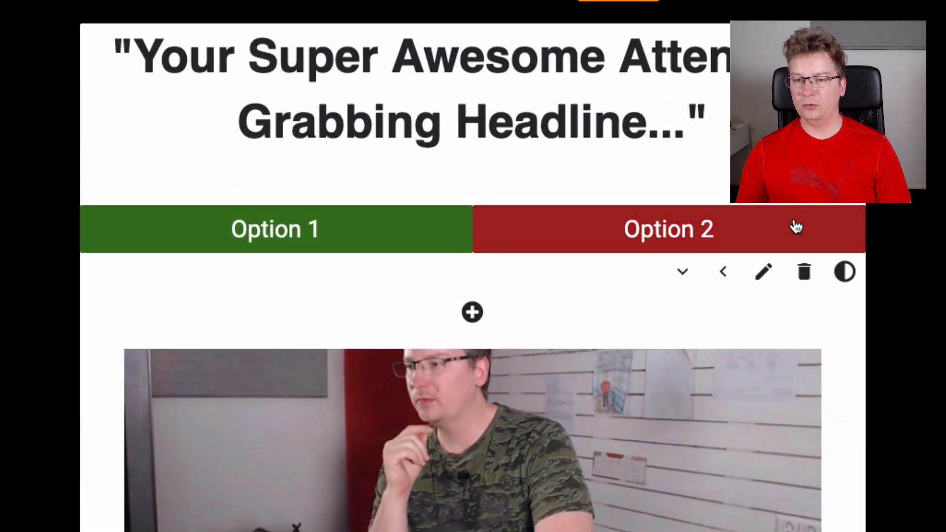
left_click(797, 226)
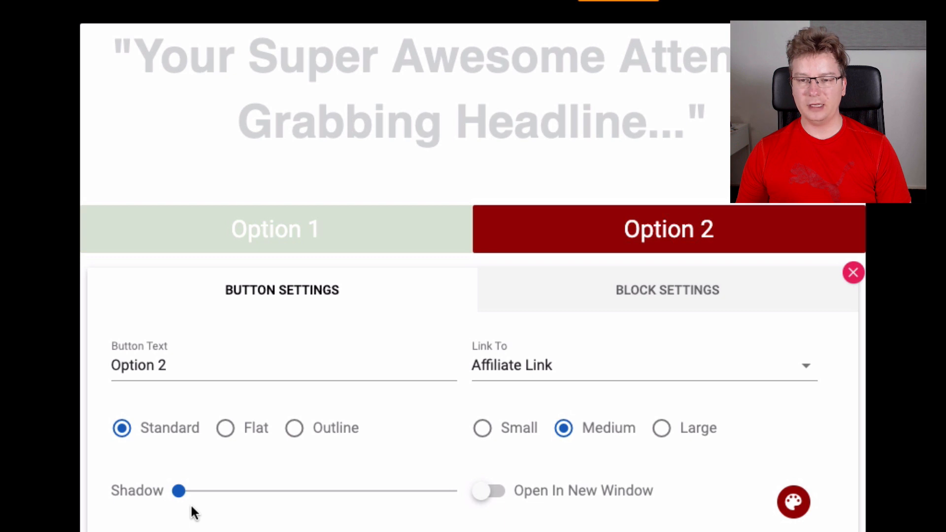
left_click_drag(193, 490, 424, 490)
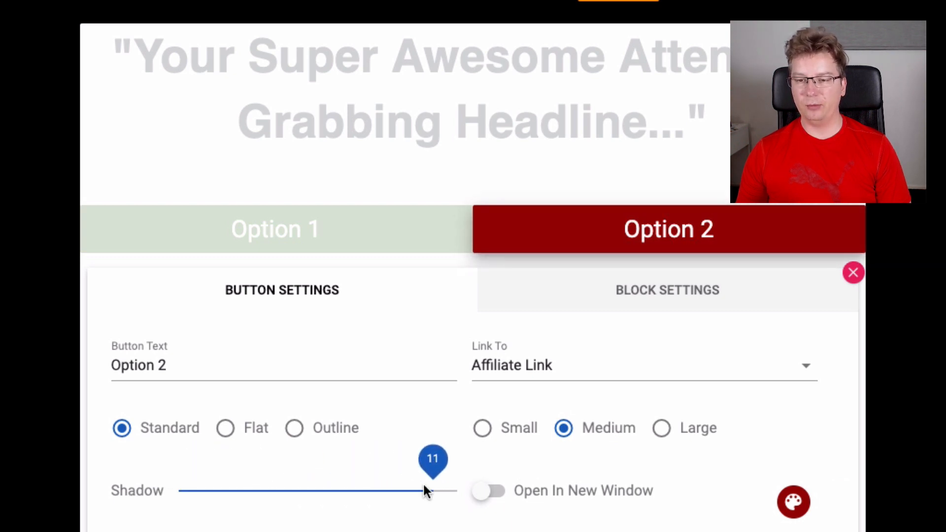
Add a shadow to the block around the Option 2 button, and turn on its padding with a value of 4.
left_click(673, 304)
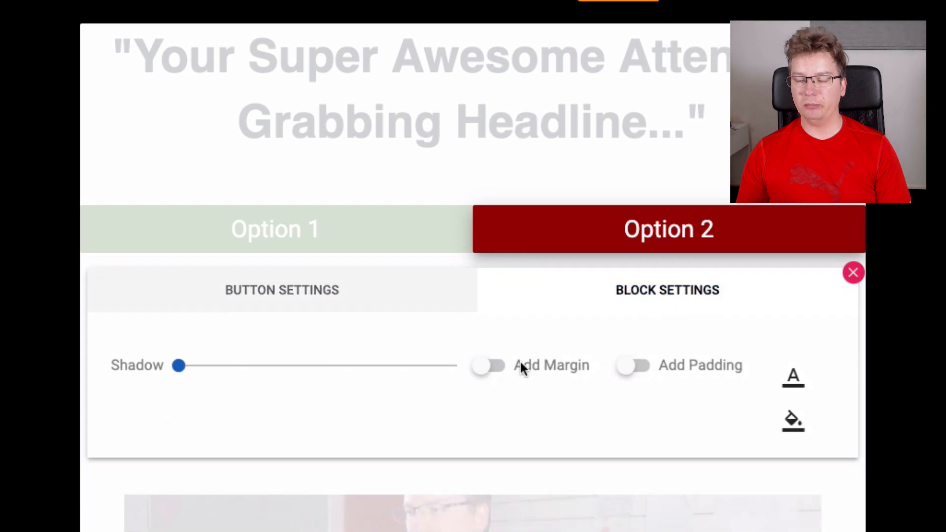
left_click_drag(180, 366, 396, 358)
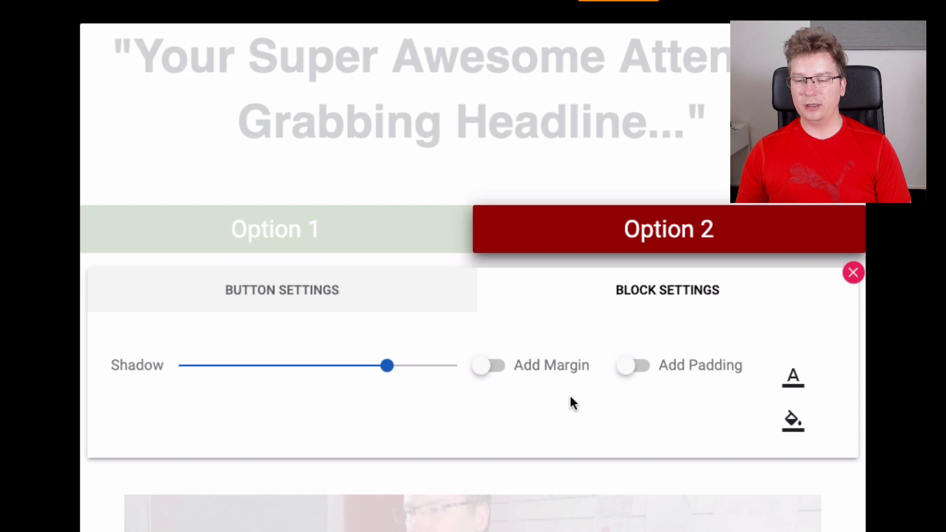
left_click(704, 370)
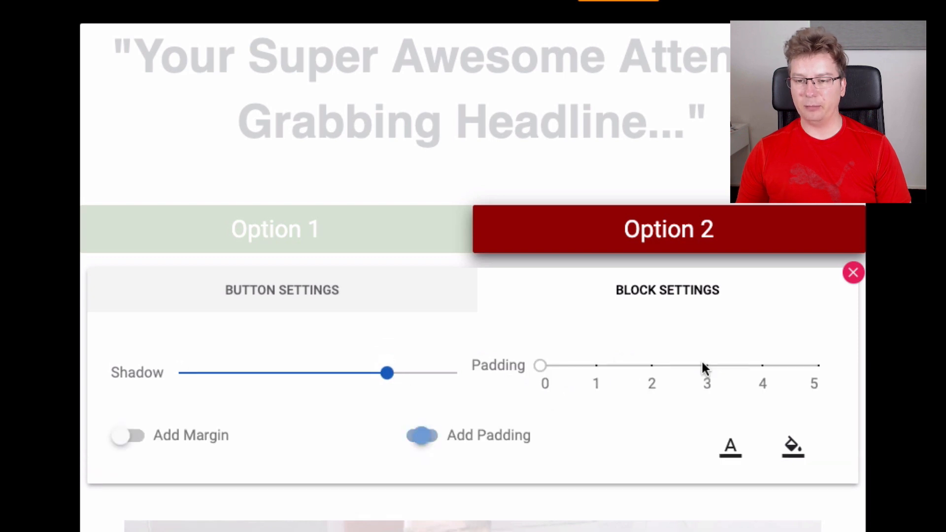
left_click_drag(536, 367, 751, 377)
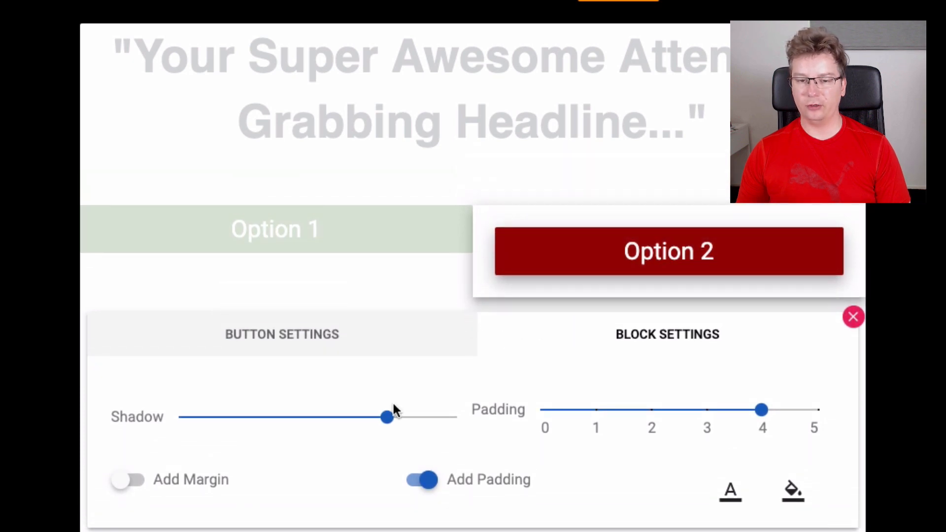
Reduce the Option 2 block's shadow to a light one and set the block background to yellow.
left_click_drag(393, 405, 116, 427)
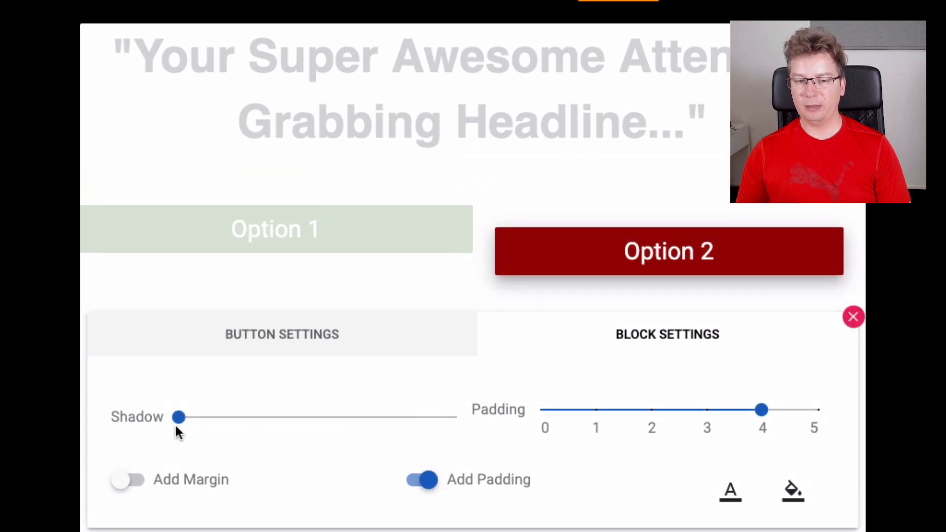
left_click_drag(209, 418, 255, 416)
scroll(493, 433, "down", 2)
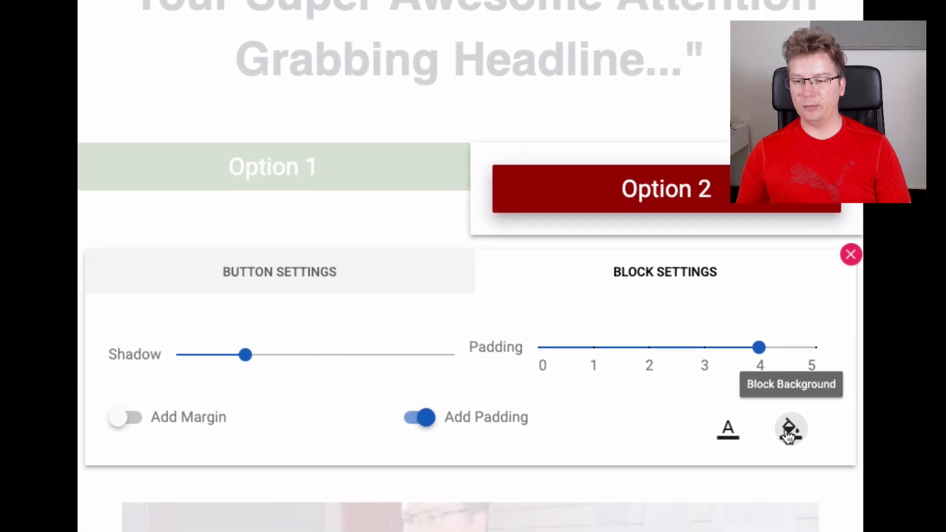
left_click(791, 428)
left_click(669, 490)
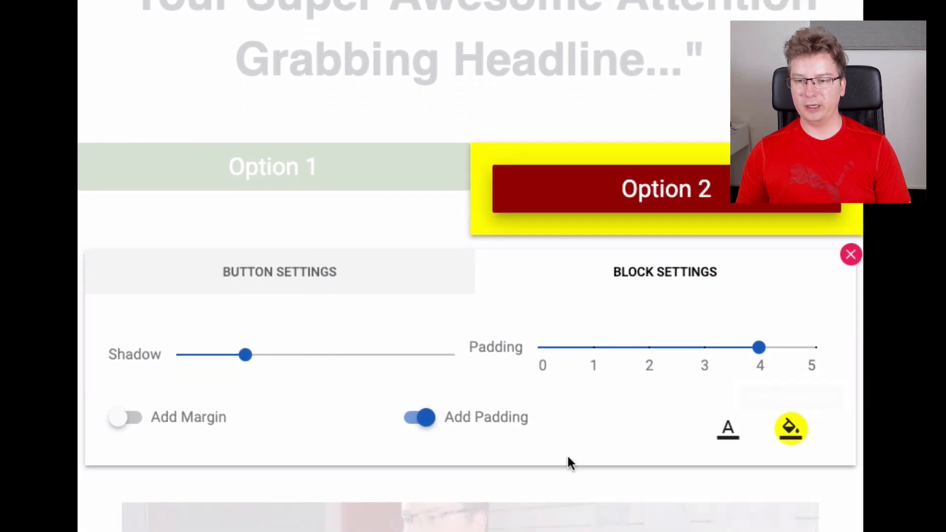
Strengthen the Option 2 block's shadow slightly and set its padding to 2.
left_click_drag(243, 353, 297, 354)
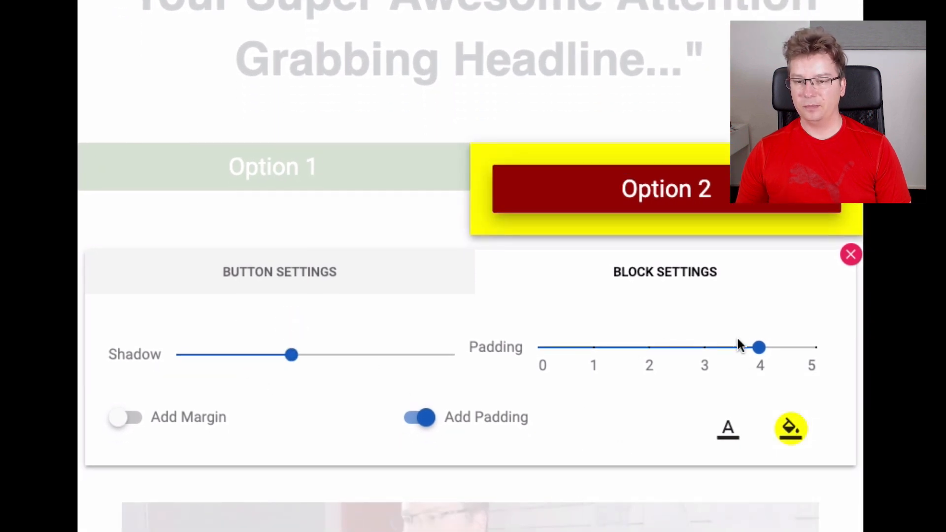
left_click_drag(761, 348, 633, 357)
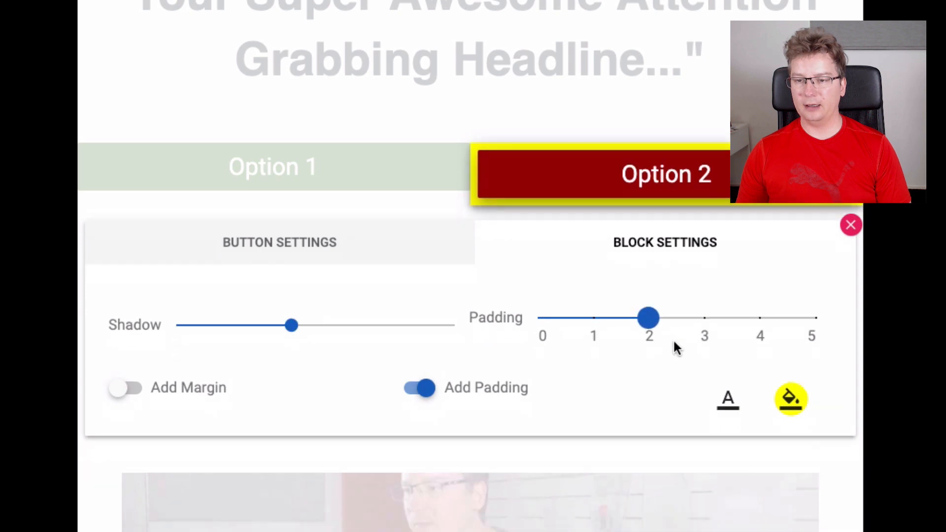
Change the Option 2 button's colour to light grey in its button settings.
left_click(432, 260)
left_click(791, 454)
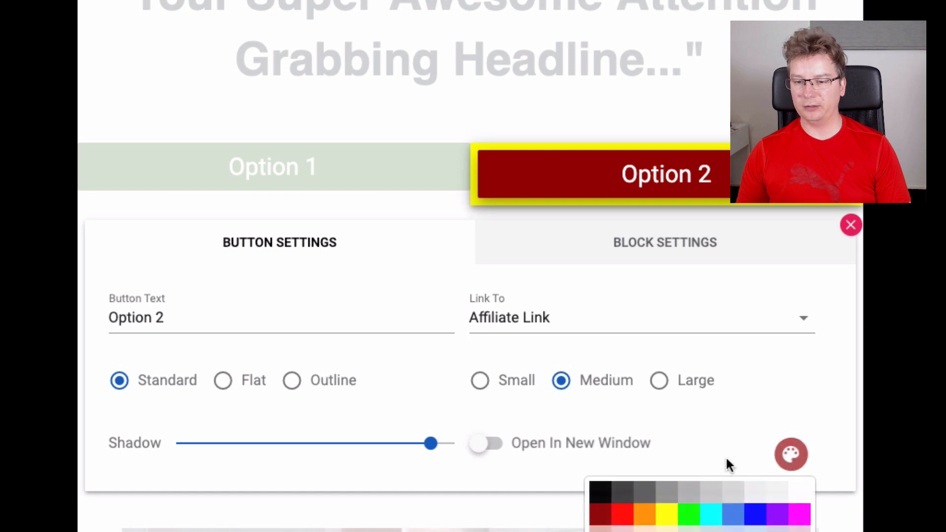
left_click(778, 494)
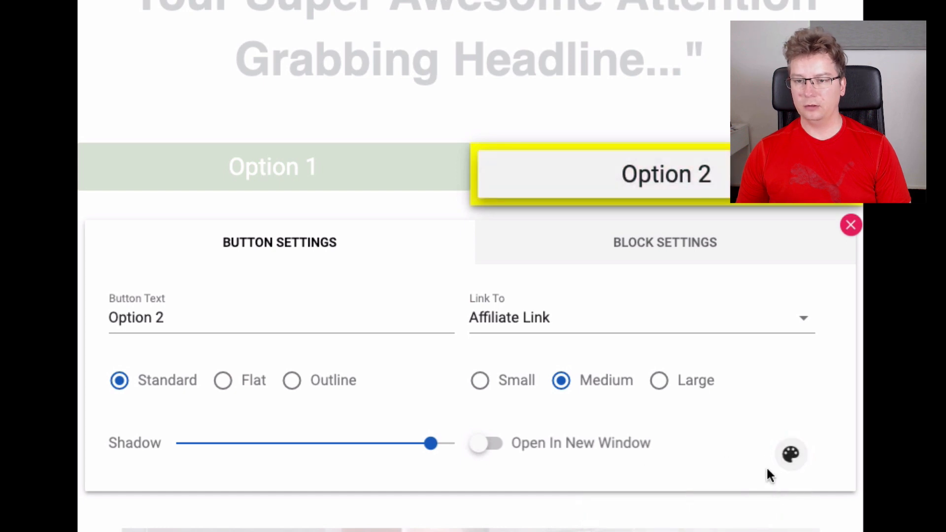
Set the Option 2 block's background to dark red and close its settings.
left_click(682, 257)
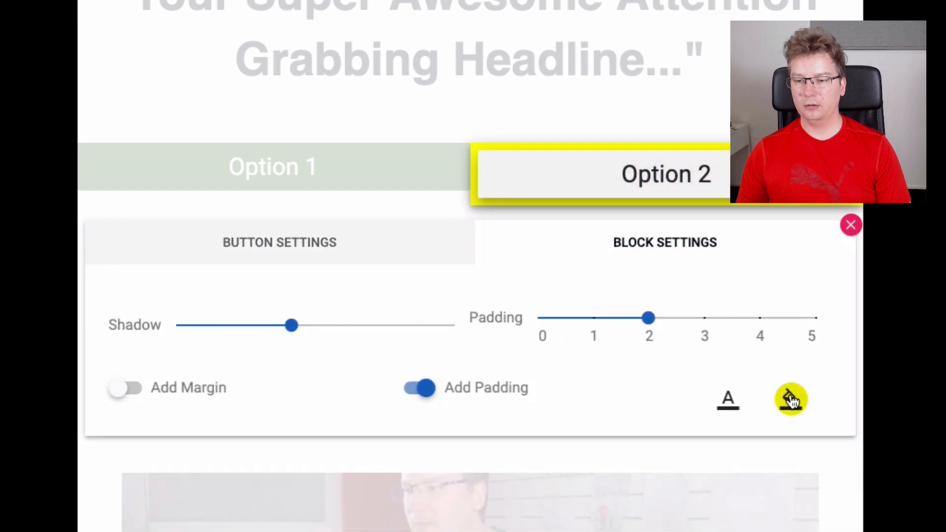
left_click(791, 398)
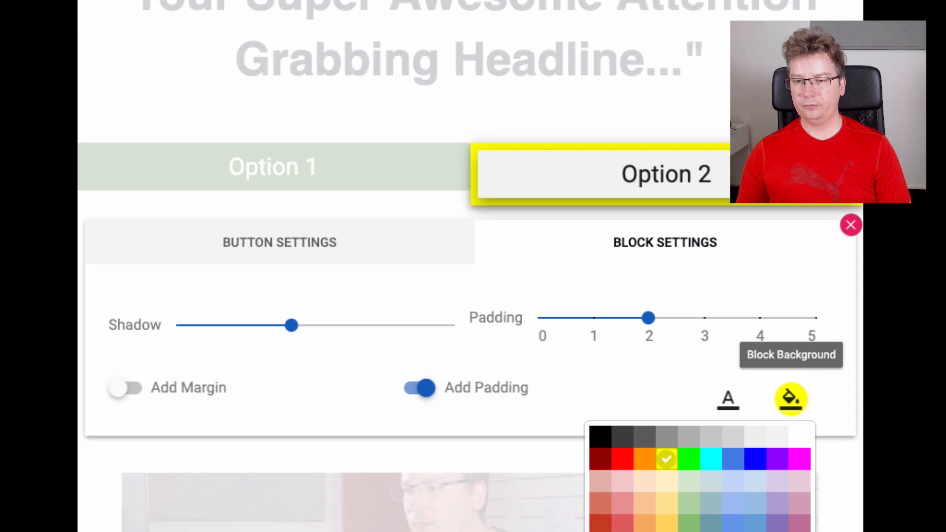
left_click(600, 459)
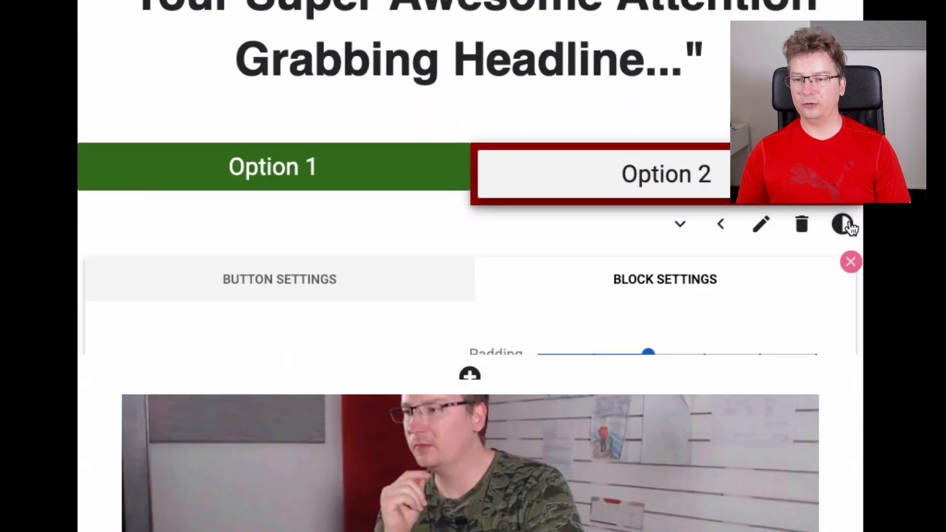
left_click(852, 224)
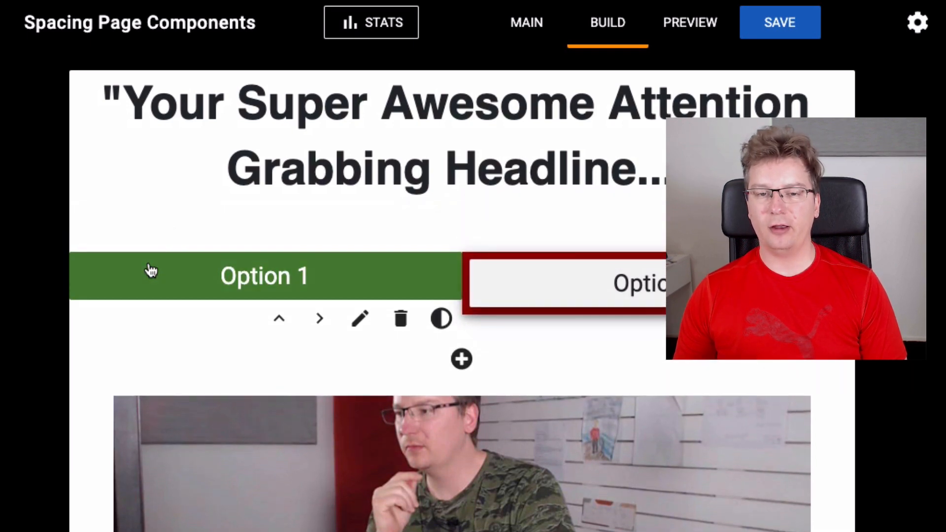
left_click(149, 274)
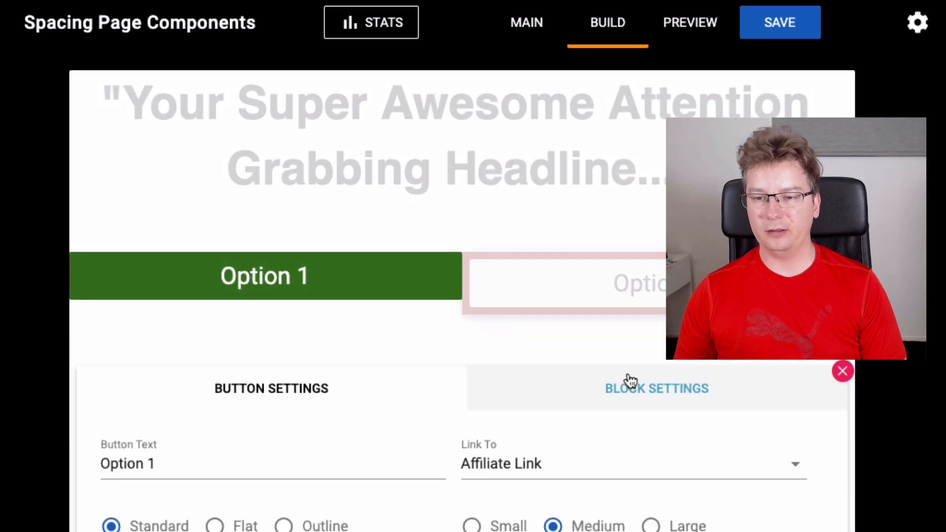
left_click(633, 384)
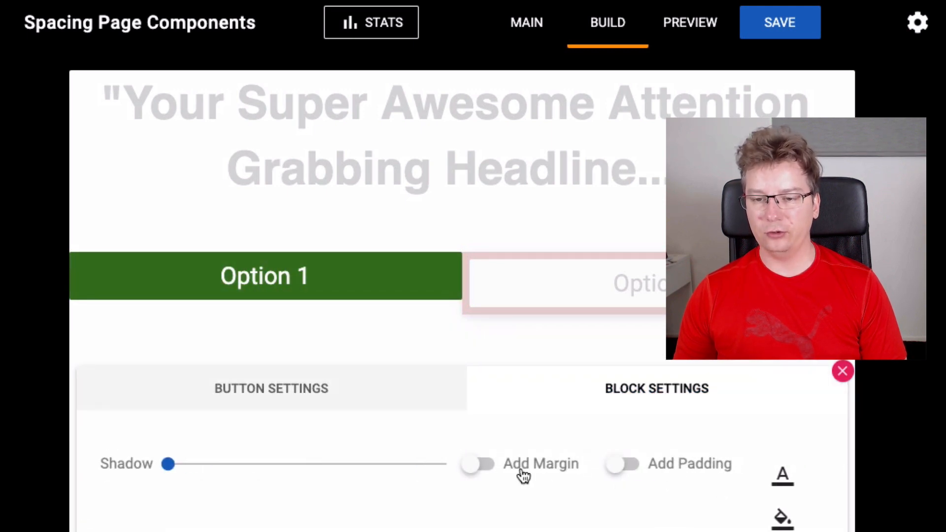
left_click(4, 295)
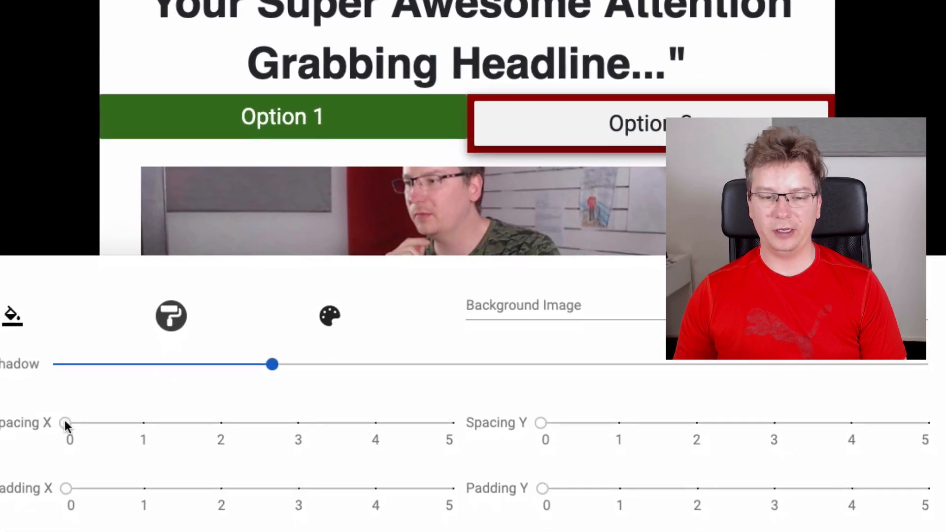
Set the page-wide Spacing X to 2, Spacing Y to 2 and Padding X to 1, and close the page settings.
left_click_drag(65, 423, 237, 340)
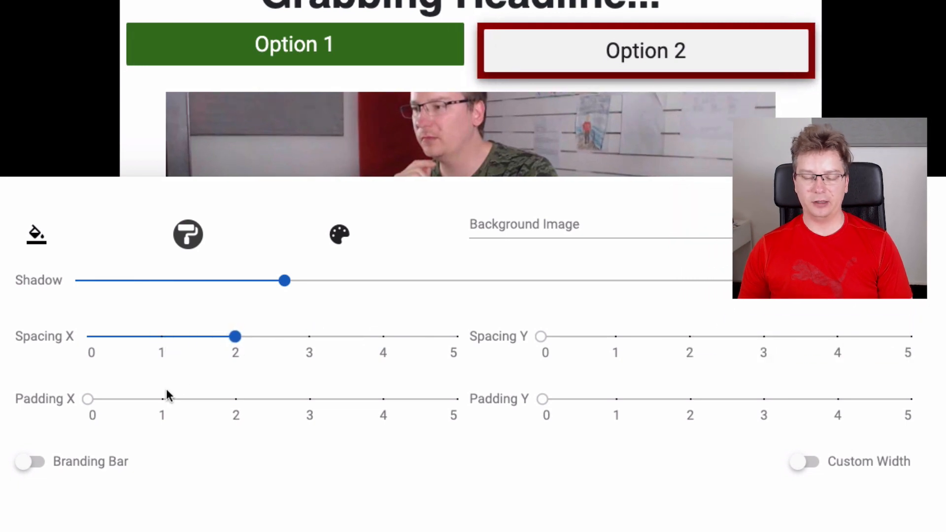
left_click(689, 339)
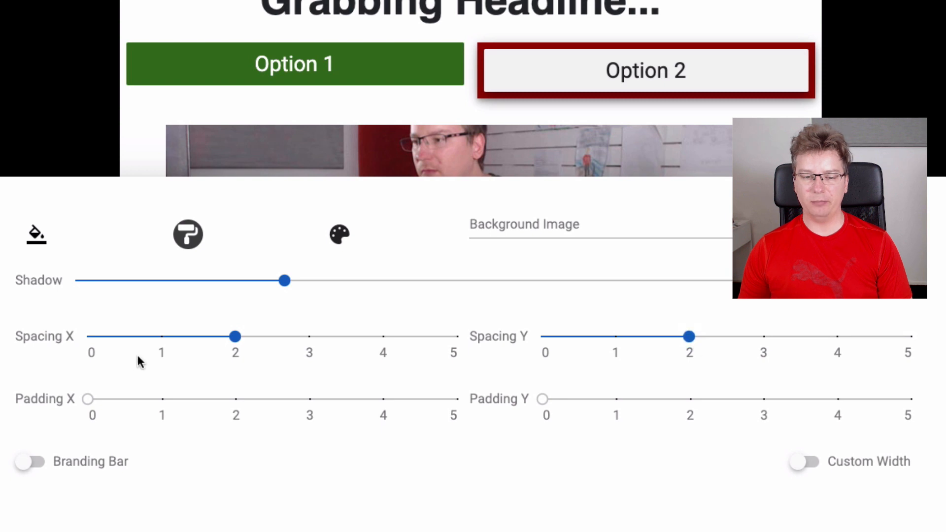
left_click_drag(89, 402, 176, 404)
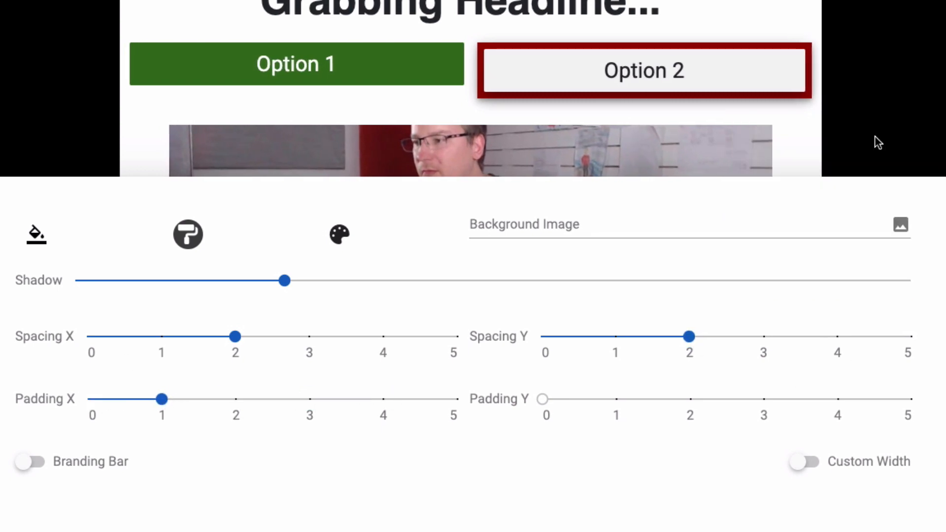
left_click(878, 142)
scroll(878, 148, "up", 3)
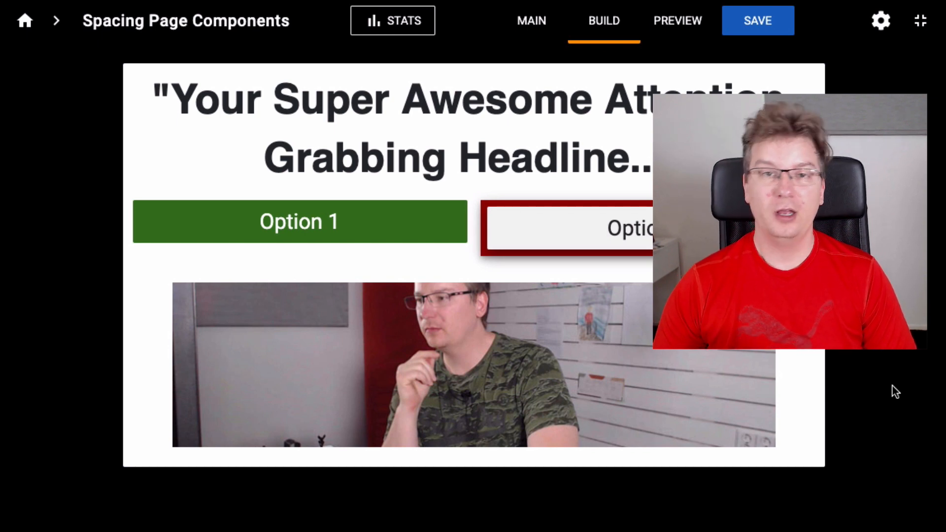
Delete the image and the row with the Option 1 and Option 2 buttons, keeping only the headline.
mouse_move(750, 372)
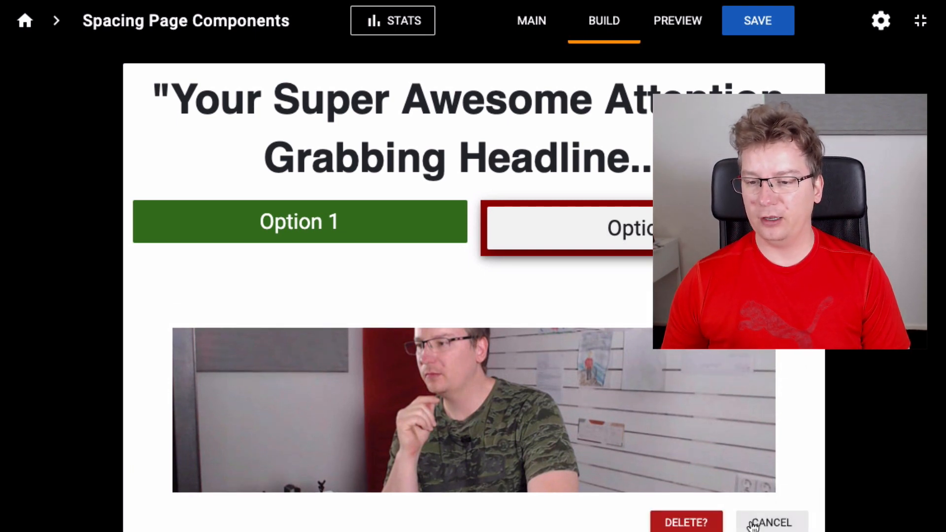
left_click(686, 522)
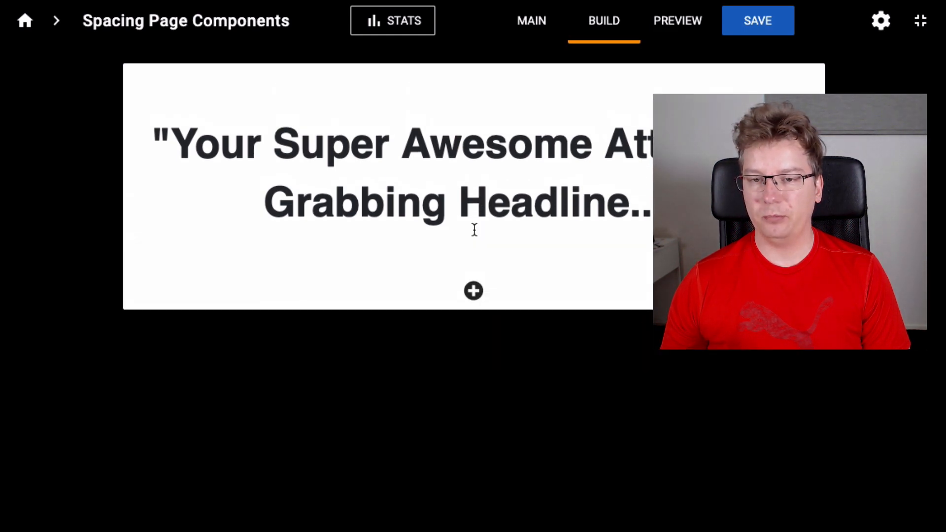
Add a video block below the headline and close its settings.
left_click(473, 289)
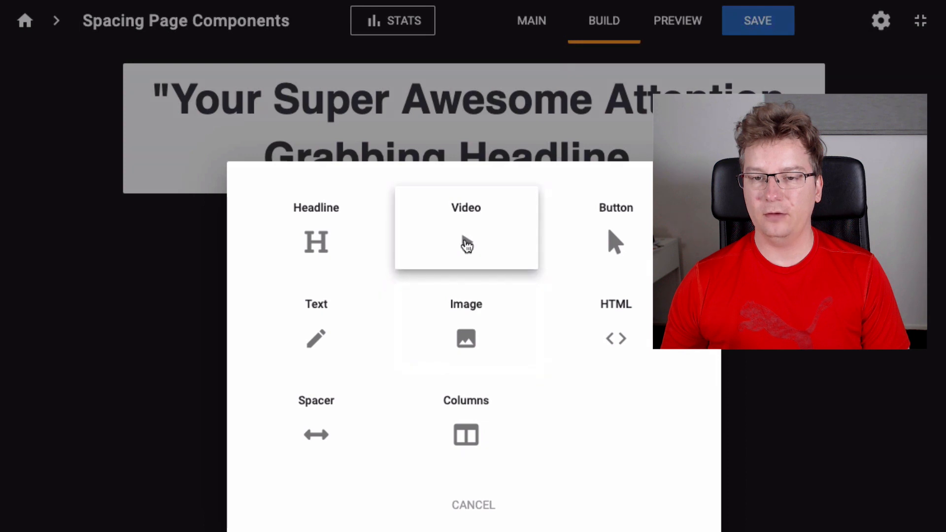
left_click(466, 244)
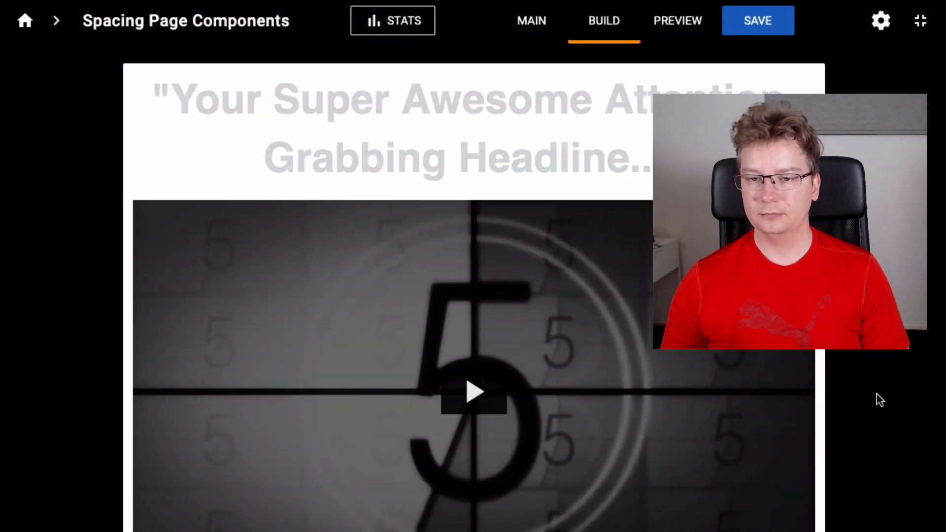
scroll(876, 393, "down", 1)
scroll(877, 395, "down", 2)
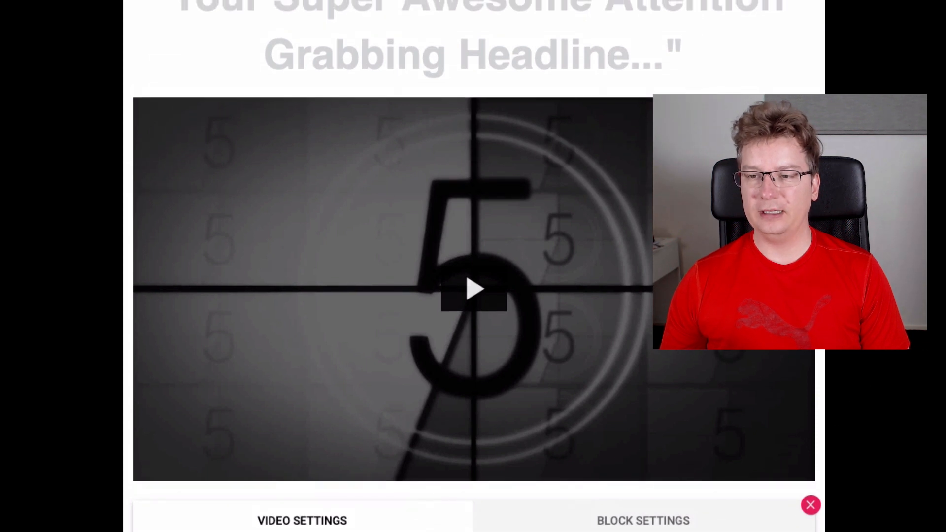
scroll(69, 178, "up", 3)
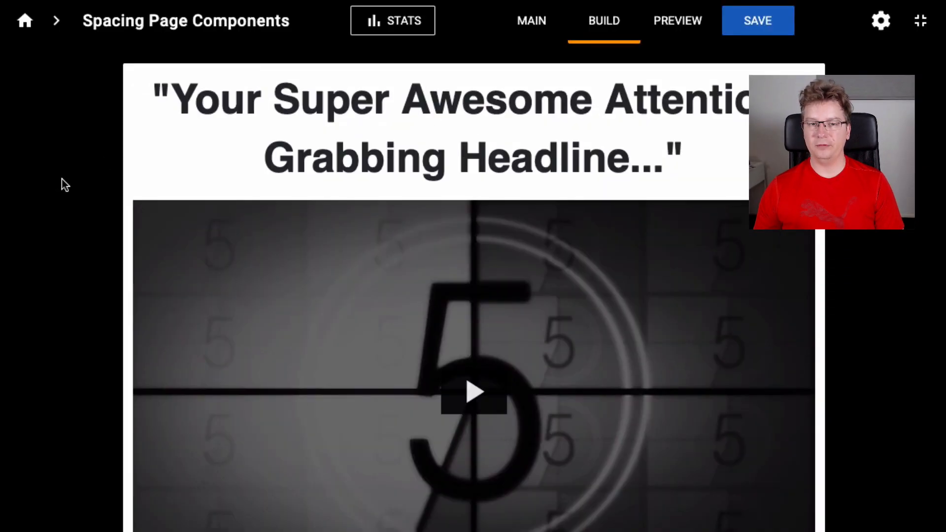
Add a button below the video with the text "Continue To Offer".
scroll(473, 296, "down", 2)
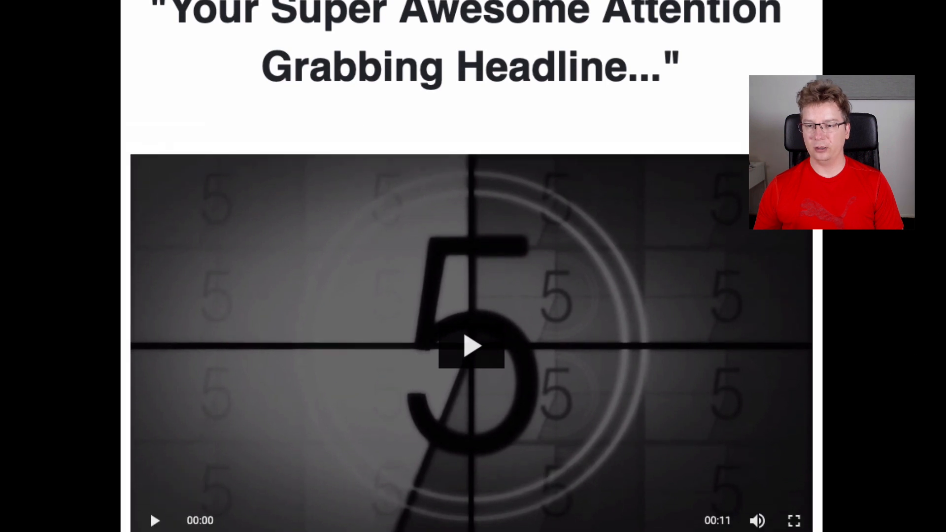
scroll(473, 493, "down", 3)
left_click(474, 526)
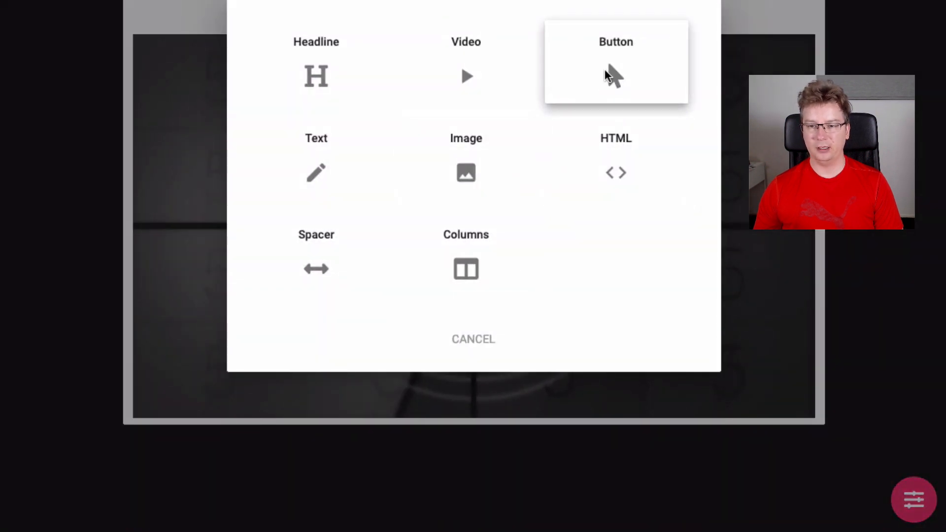
left_click(605, 74)
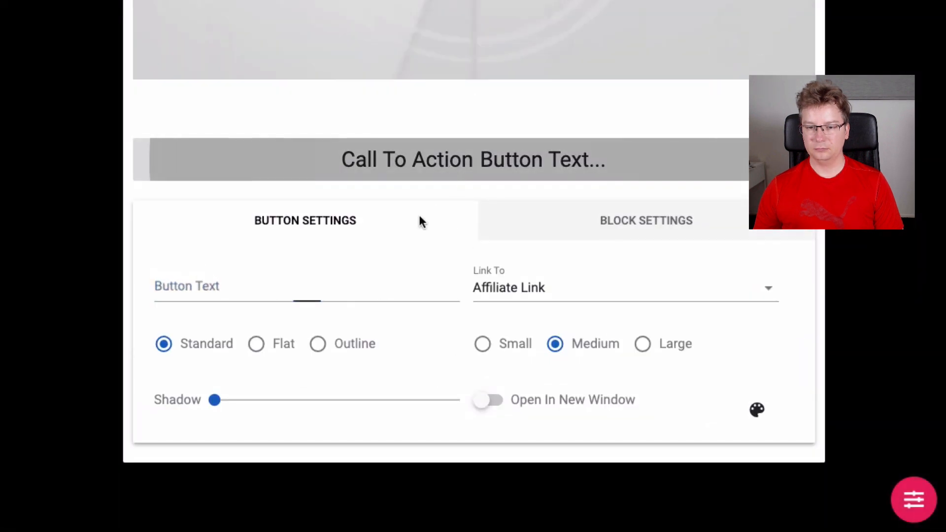
left_click(324, 290)
type("Cot")
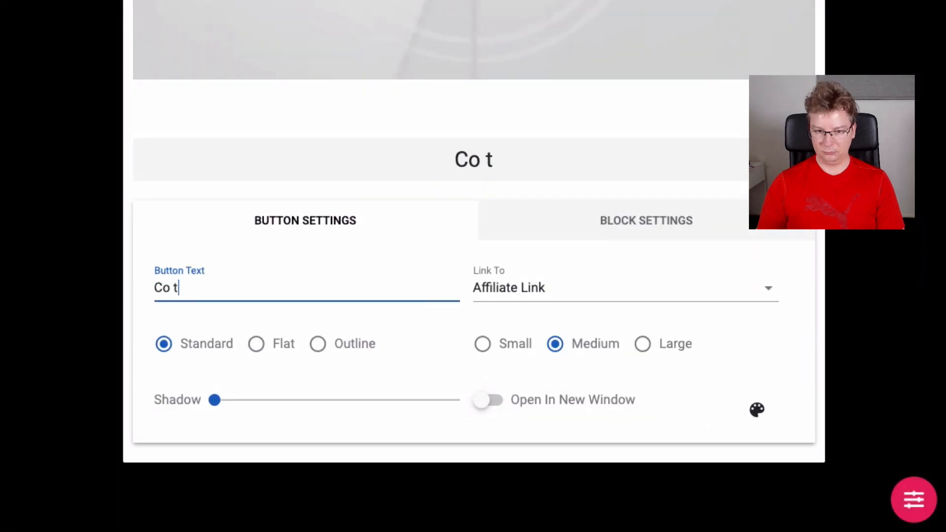
key("BackSpace")
type("ntinue To Offer")
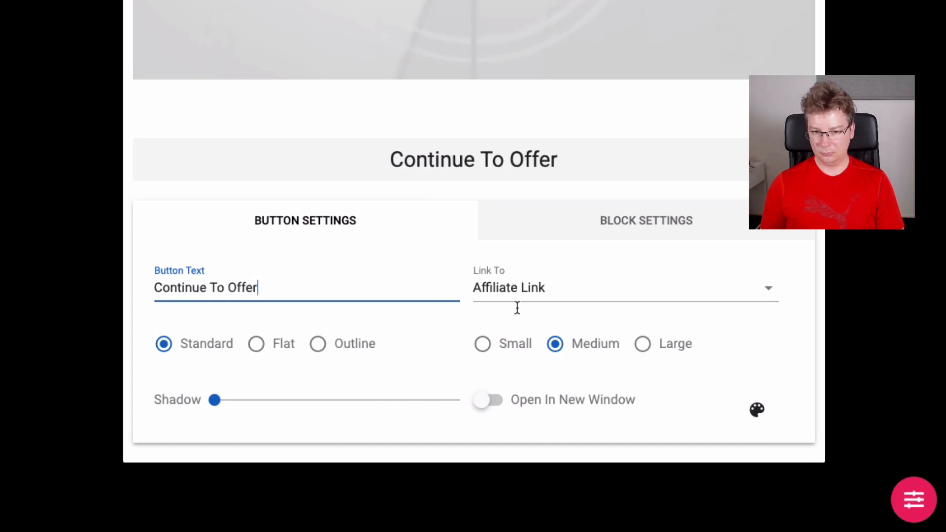
Set the Continue To Offer button's colour to dark blue and close its settings.
left_click(758, 410)
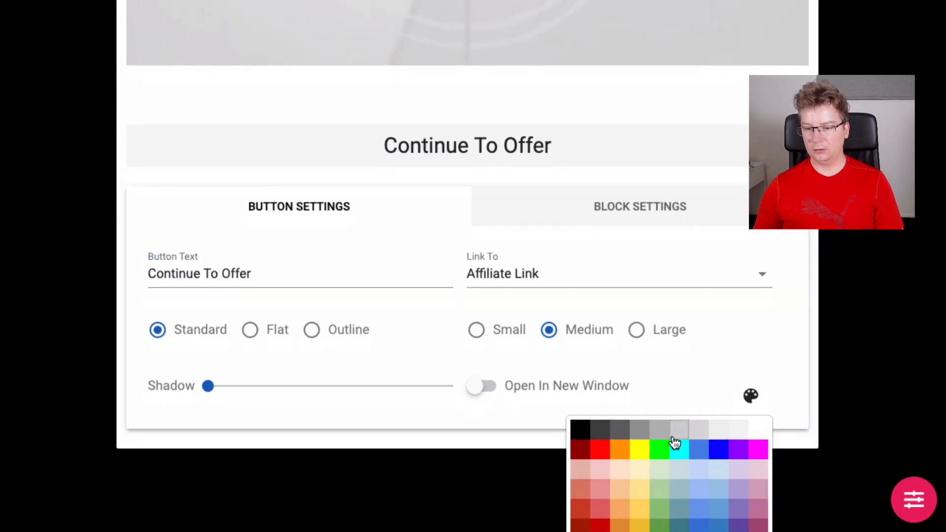
scroll(674, 443, "down", 2)
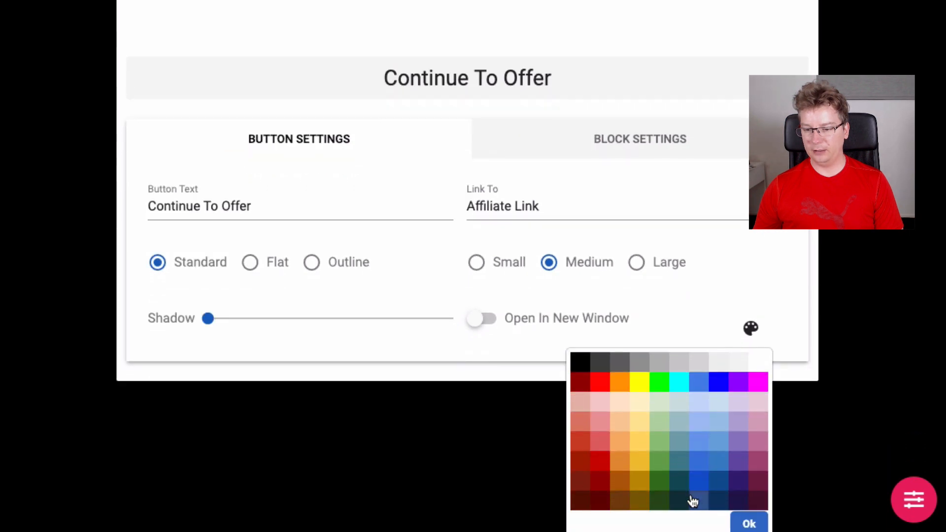
left_click(694, 501)
scroll(834, 375, "up", 2)
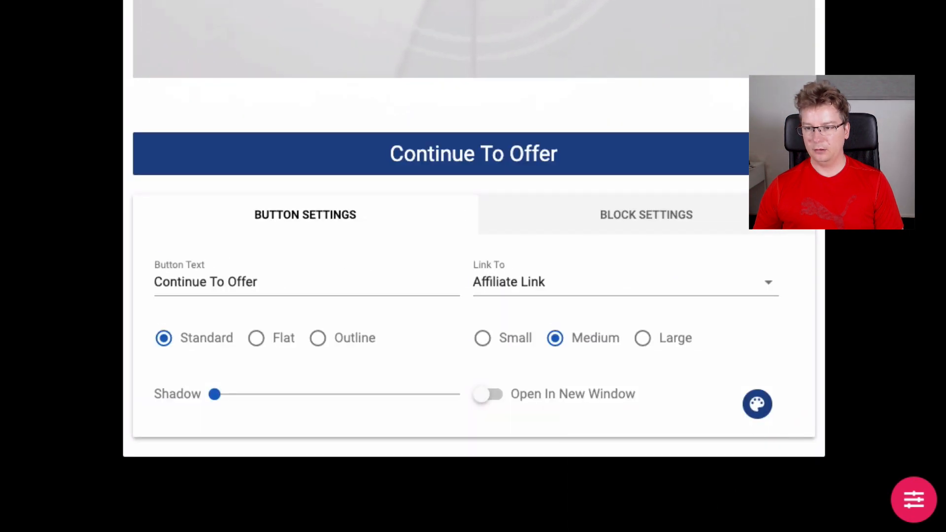
scroll(898, 292, "up", 10)
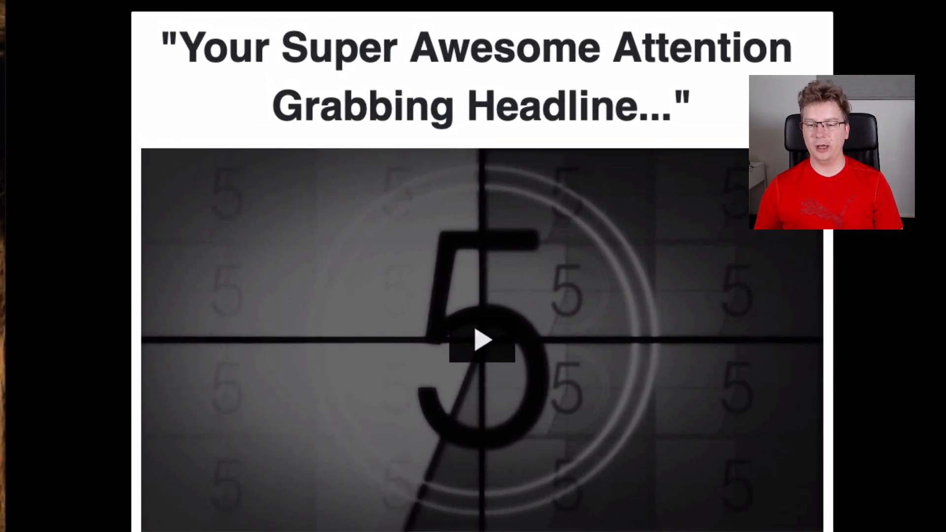
Set the page-wide Spacing X to 0 in the page settings.
scroll(877, 247, "down", 4)
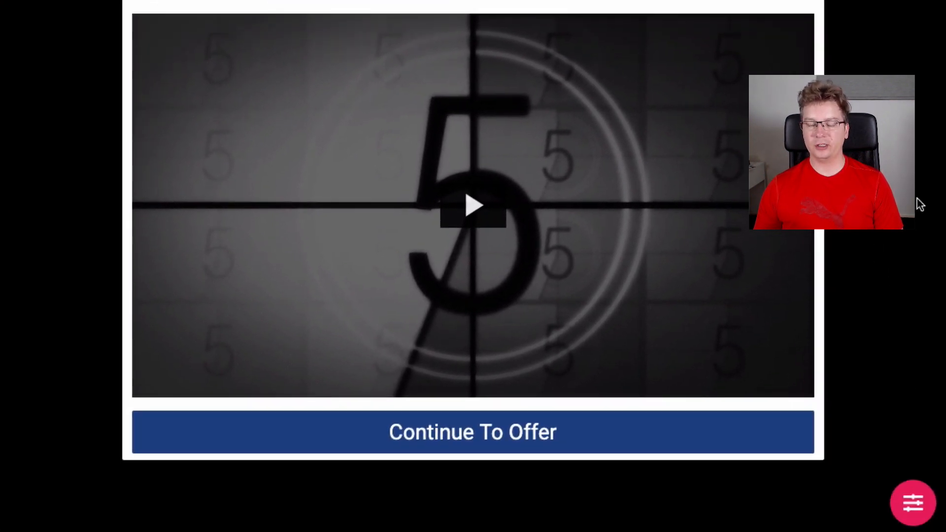
scroll(934, 217, "up", 2)
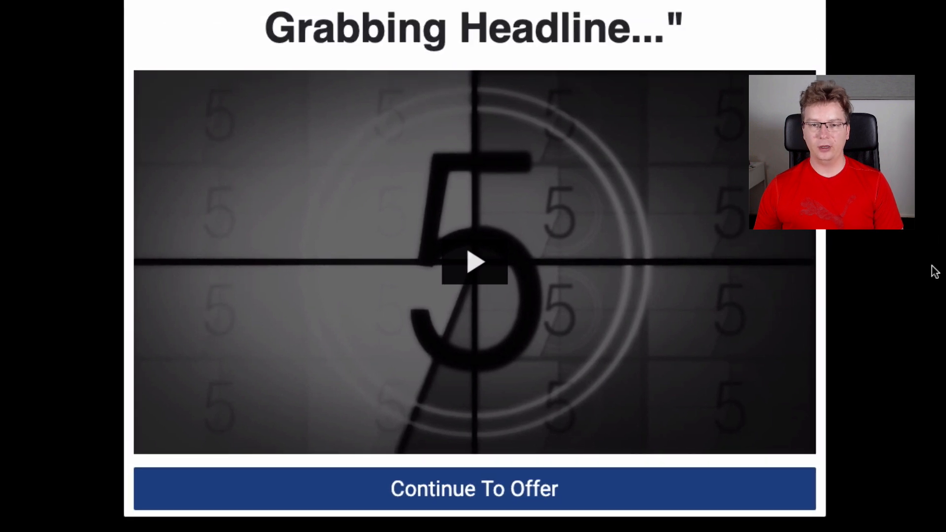
scroll(79, 120, "down", 1)
scroll(69, 124, "up", 1)
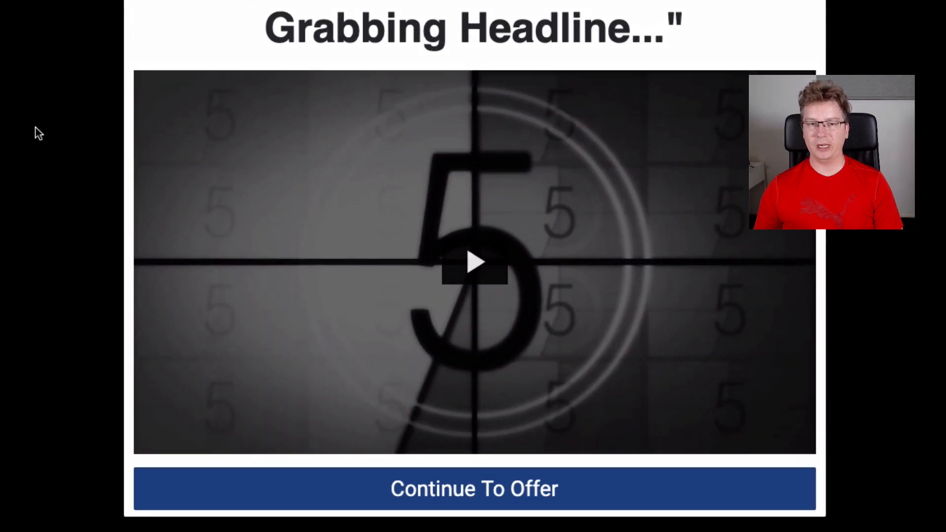
scroll(914, 495, "down", 2)
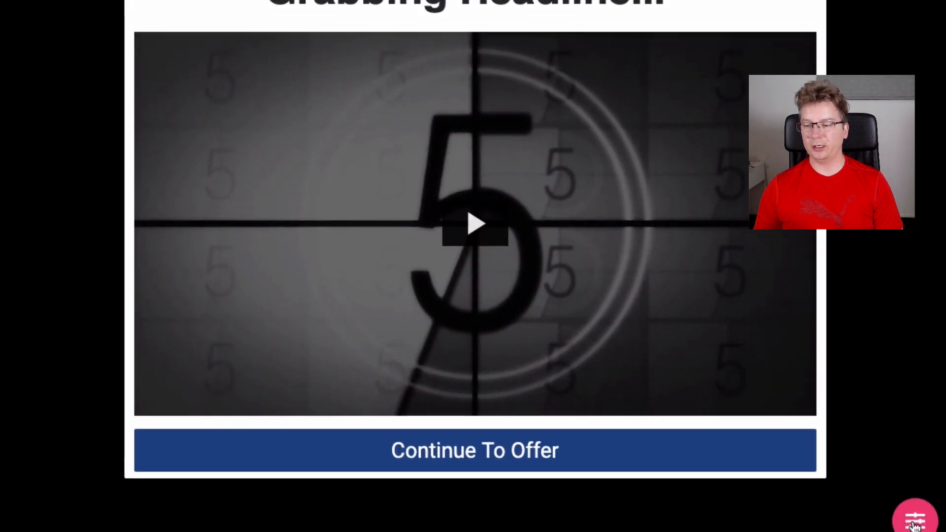
left_click(914, 495)
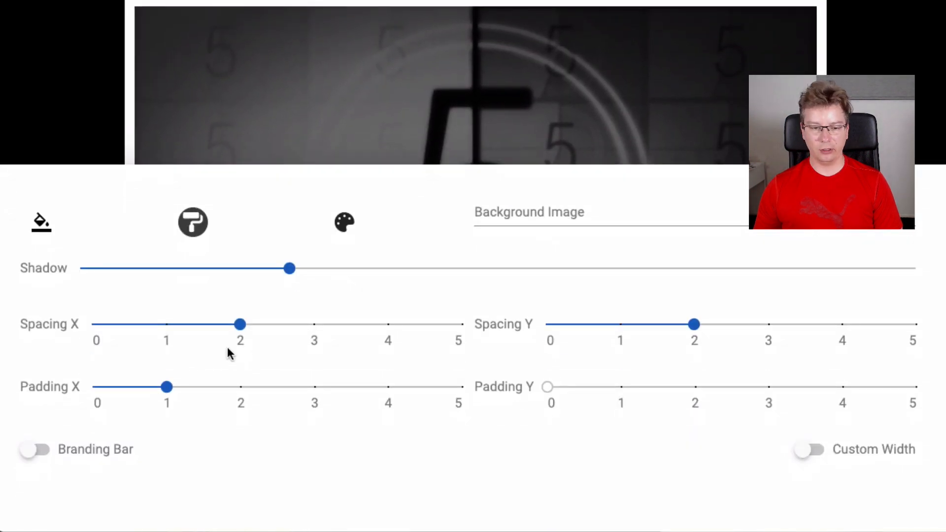
scroll(232, 357, "up", 2)
left_click_drag(238, 384, 106, 387)
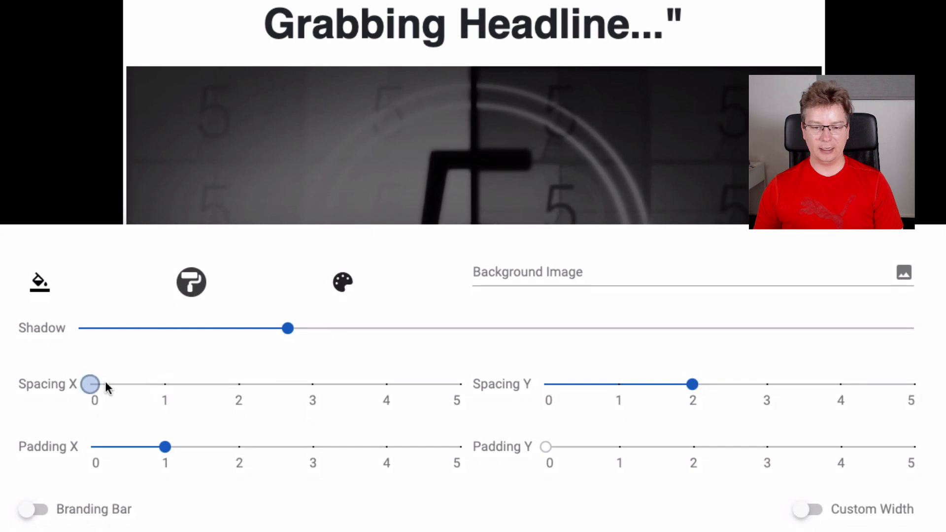